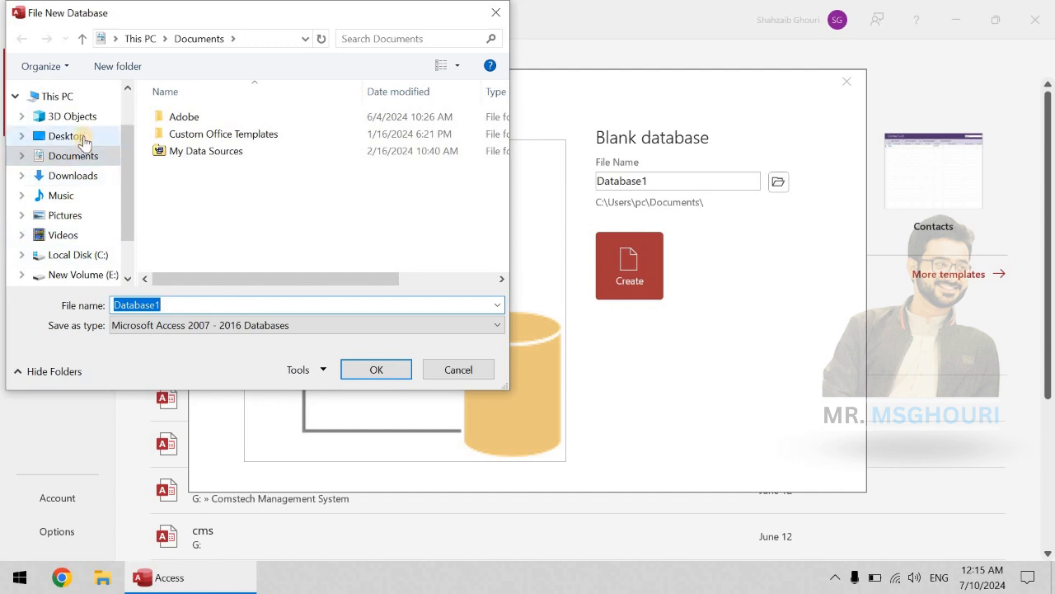
Step: Browse to the mydb folder on the Desktop as the location for the new database
{"action": "left_click", "coordinate": [85, 137]}
{"action": "left_click", "coordinate": [179, 304]}
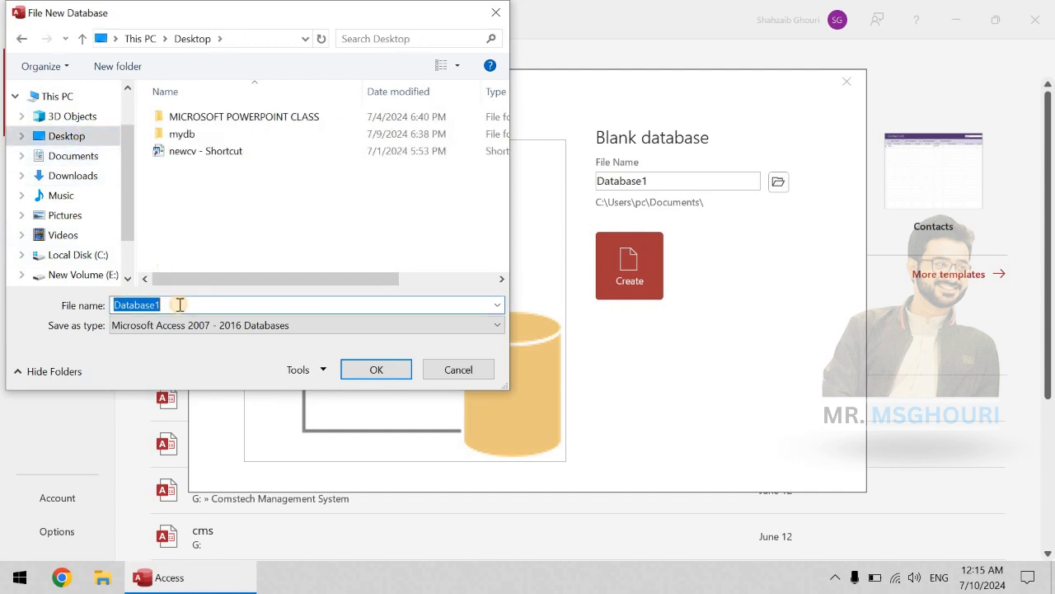
{"action": "type", "text": "mydb"}
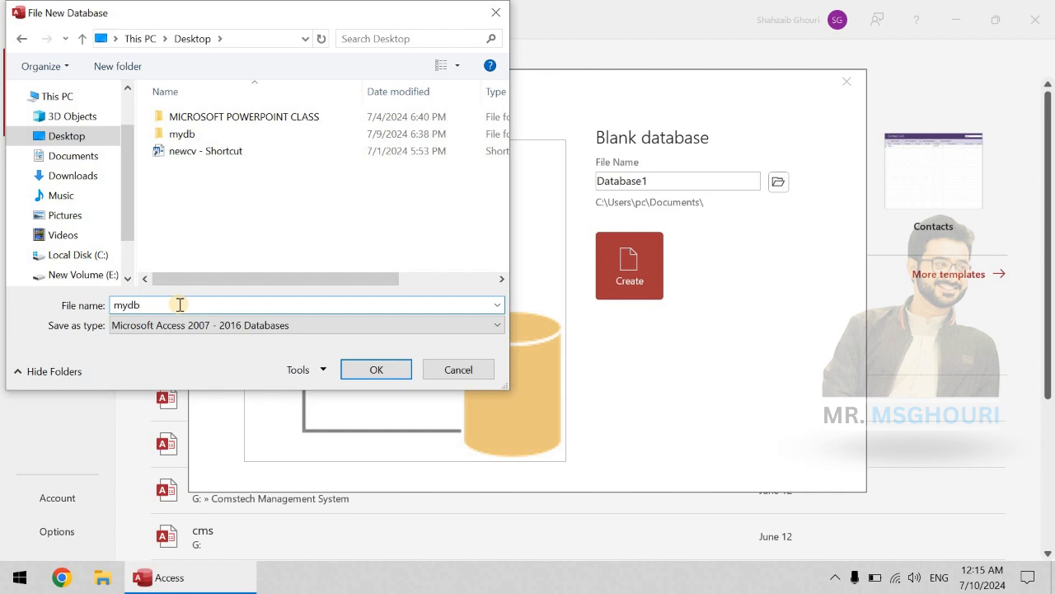
{"action": "key", "text": "Return"}
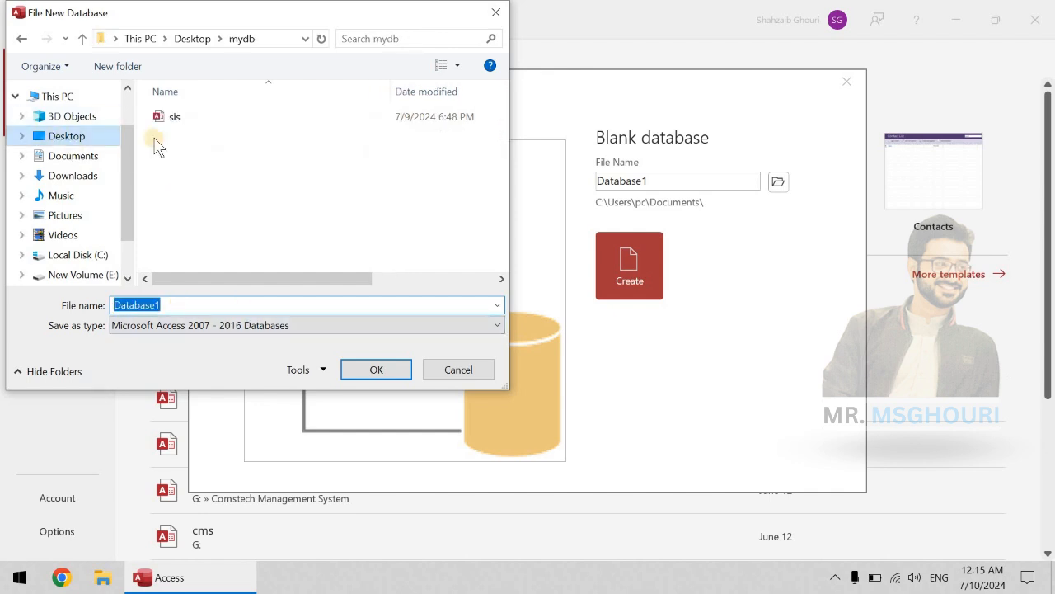
Step: Choose the existing sis file in the mydb folder as the file name and create the blank database sis.accdb
{"action": "left_click", "coordinate": [176, 306]}
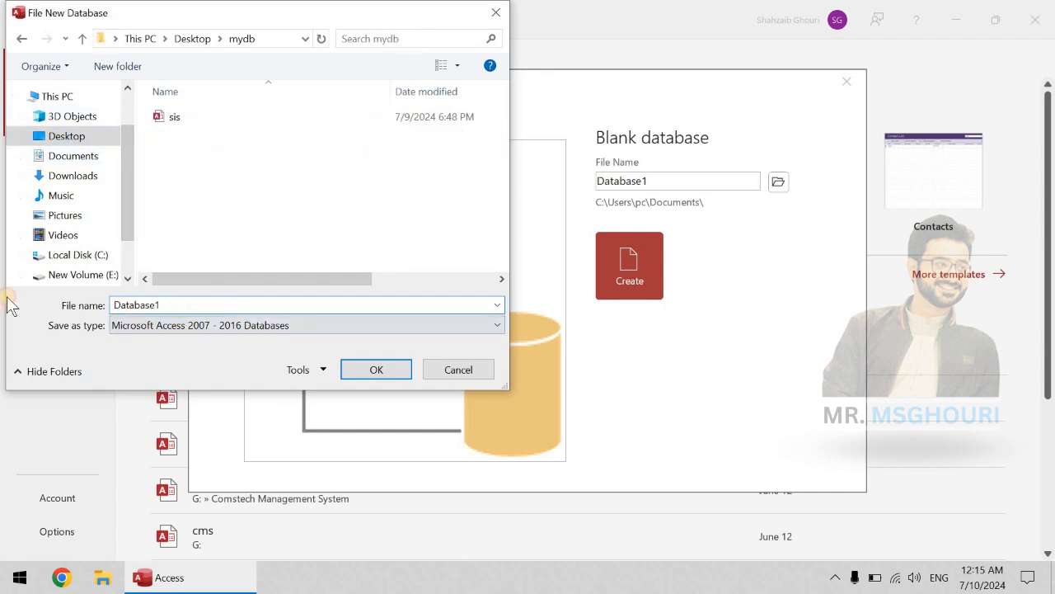
{"action": "key", "text": "ctrl+a"}
{"action": "type", "text": "d"}
{"action": "key", "text": "ctrl+a"}
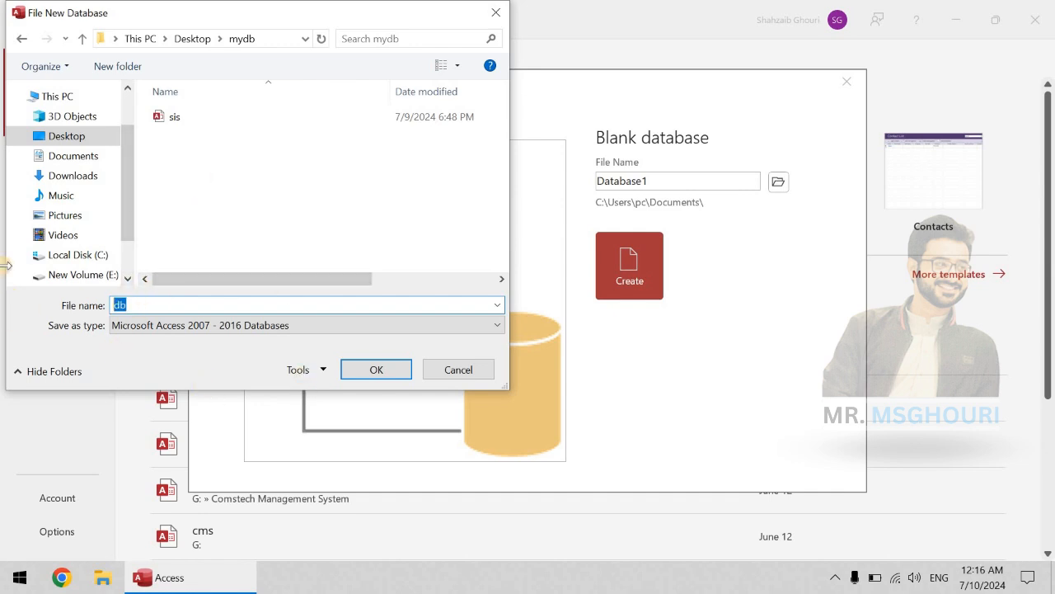
{"action": "key", "text": "BackSpace"}
{"action": "double_click", "coordinate": [175, 116]}
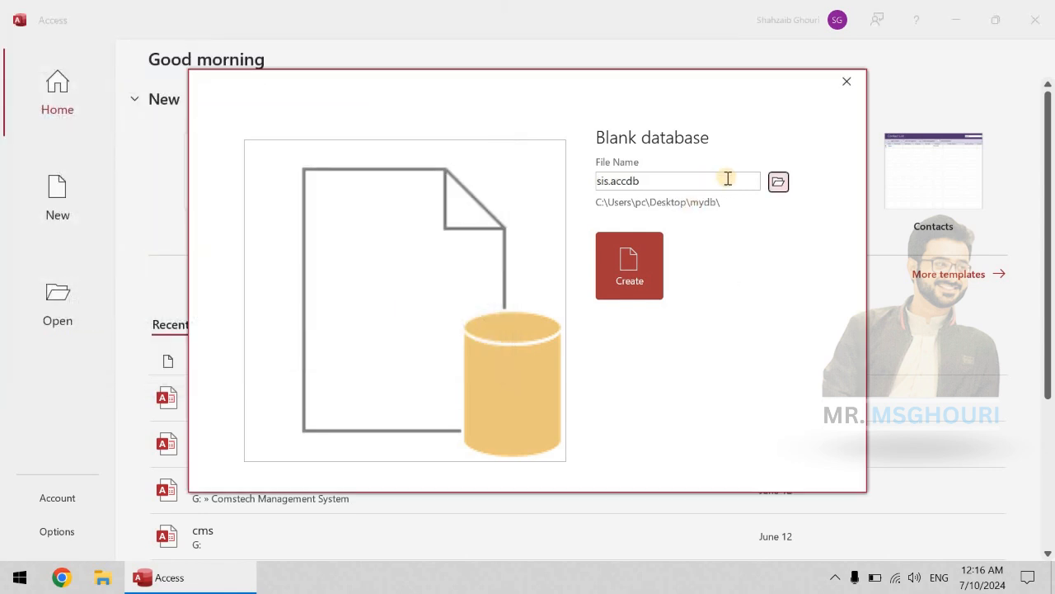
{"action": "left_click", "coordinate": [655, 276]}
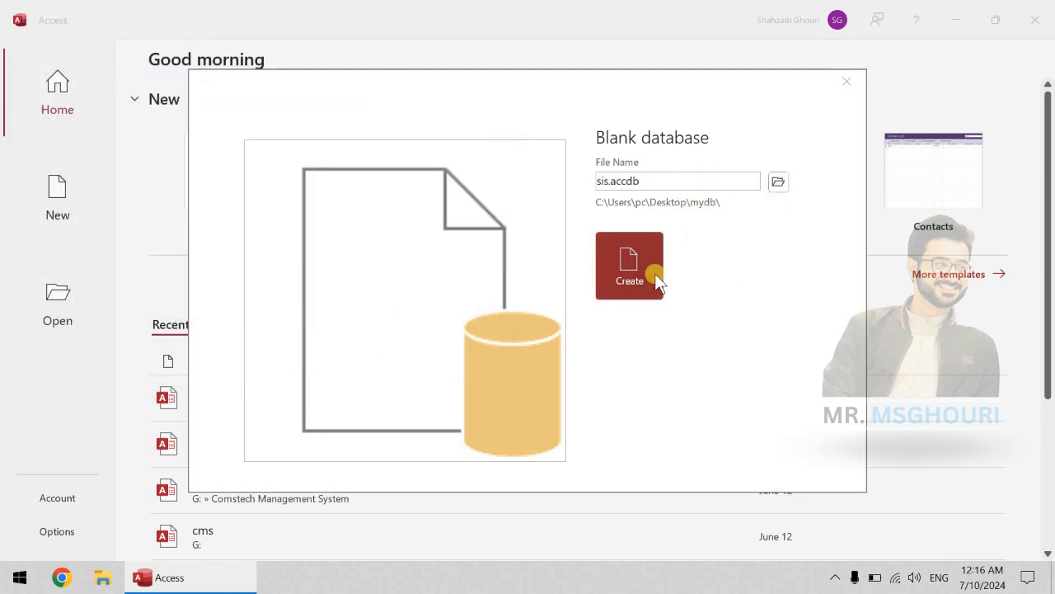
{"action": "left_click", "coordinate": [491, 340]}
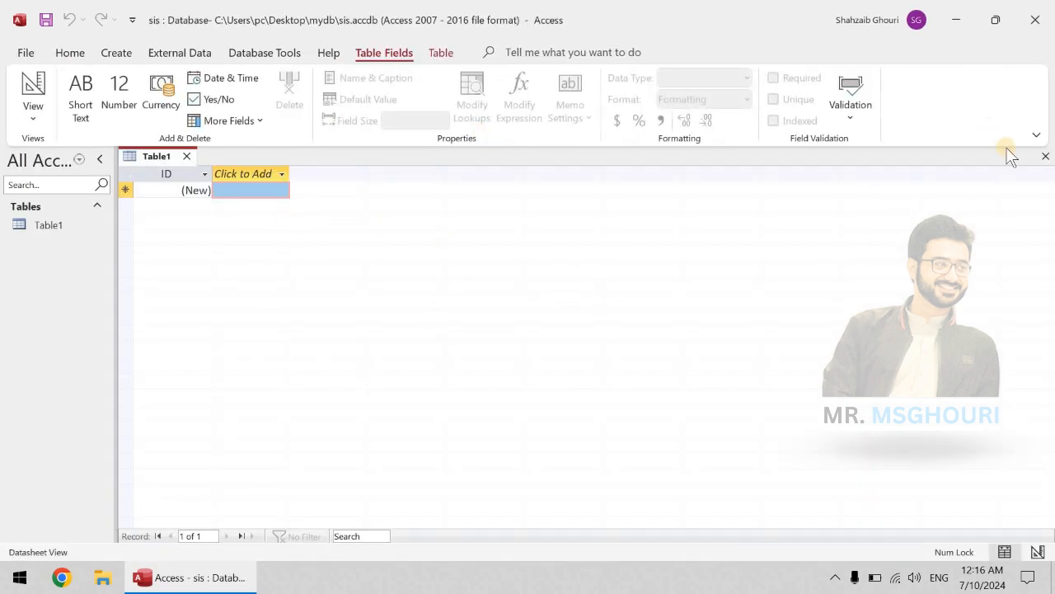
Step: Close the default Table1 datasheet and create a new table in Design view
{"action": "left_click", "coordinate": [1046, 157]}
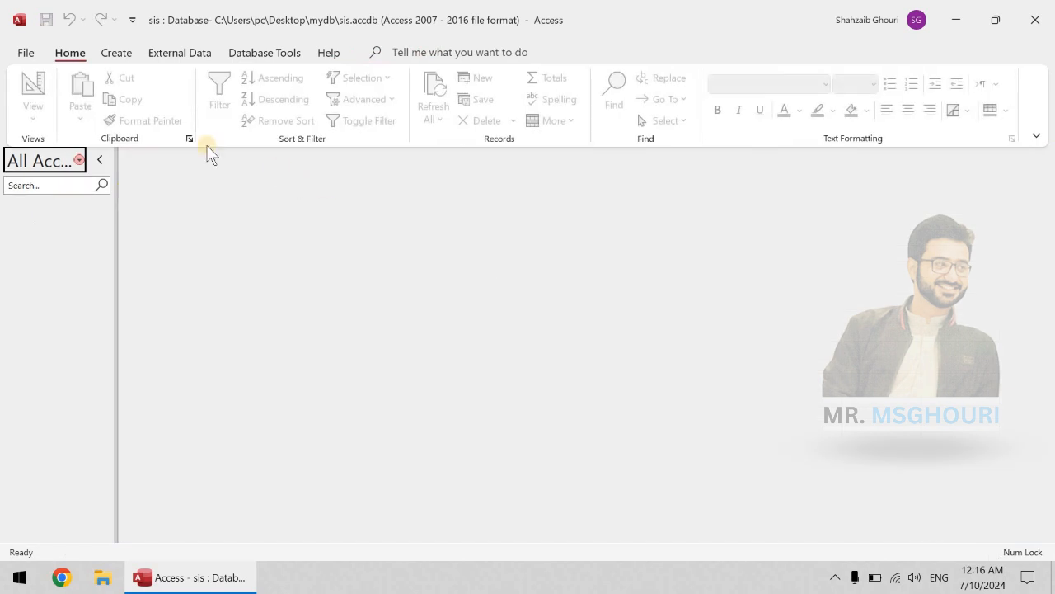
{"action": "left_click", "coordinate": [117, 53]}
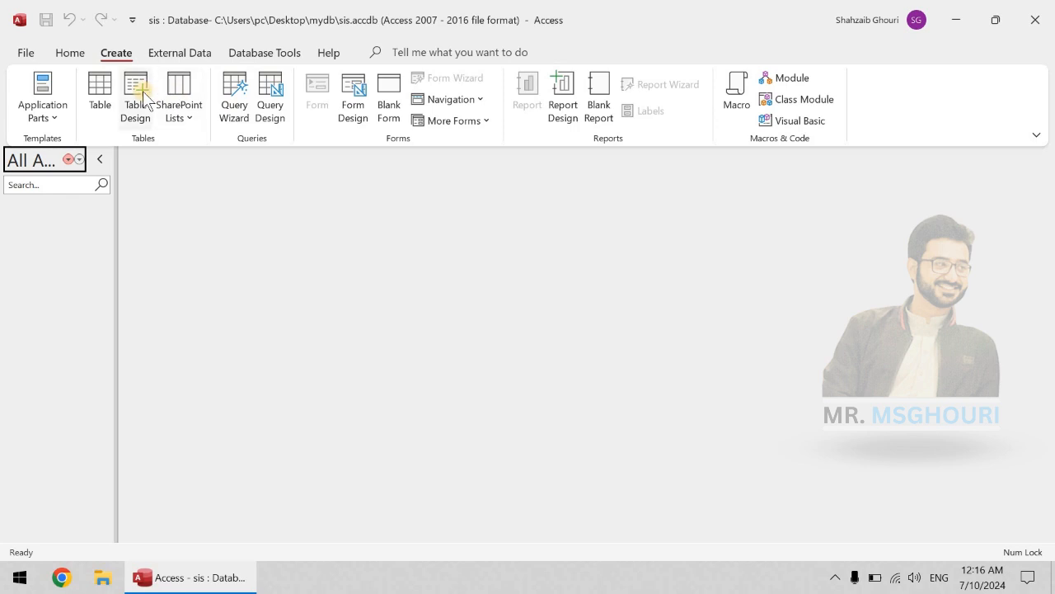
{"action": "left_click", "coordinate": [137, 111]}
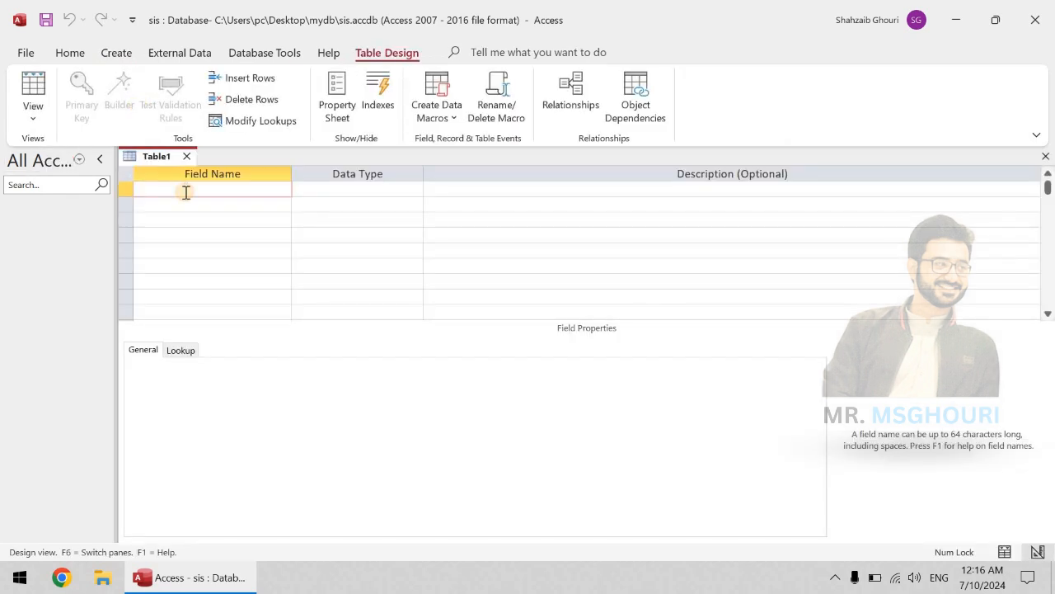
Step: Add the fields grno and sname to the table design, both with the Short Text data type
{"action": "type", "text": "grno"}
{"action": "key", "text": "Tab"}
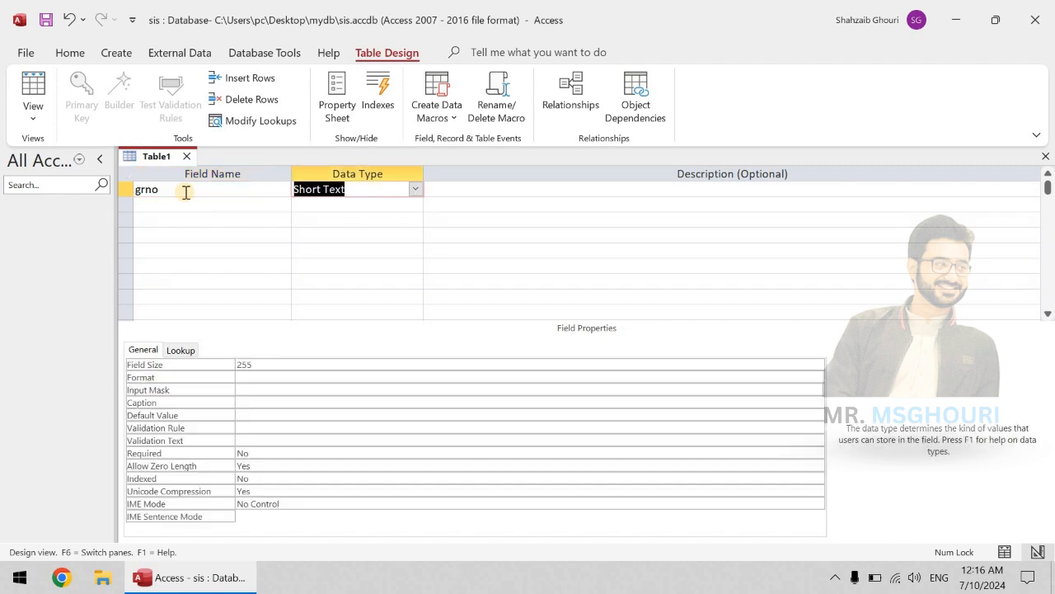
{"action": "key", "text": "Tab"}
{"action": "left_click", "coordinate": [183, 214]}
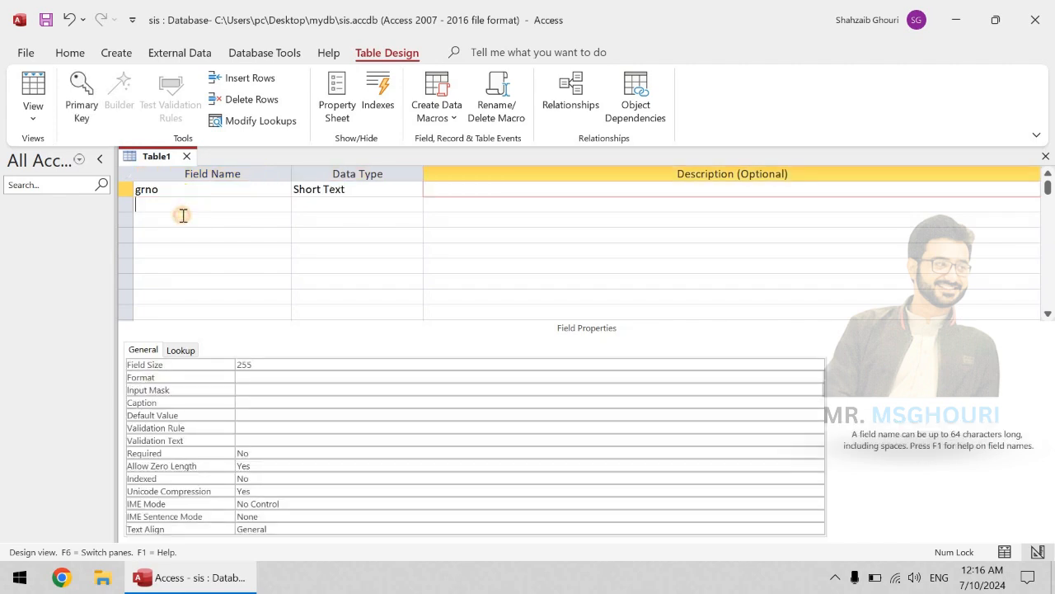
{"action": "type", "text": "sname"}
{"action": "key", "text": "Tab"}
{"action": "key", "text": "Tab"}
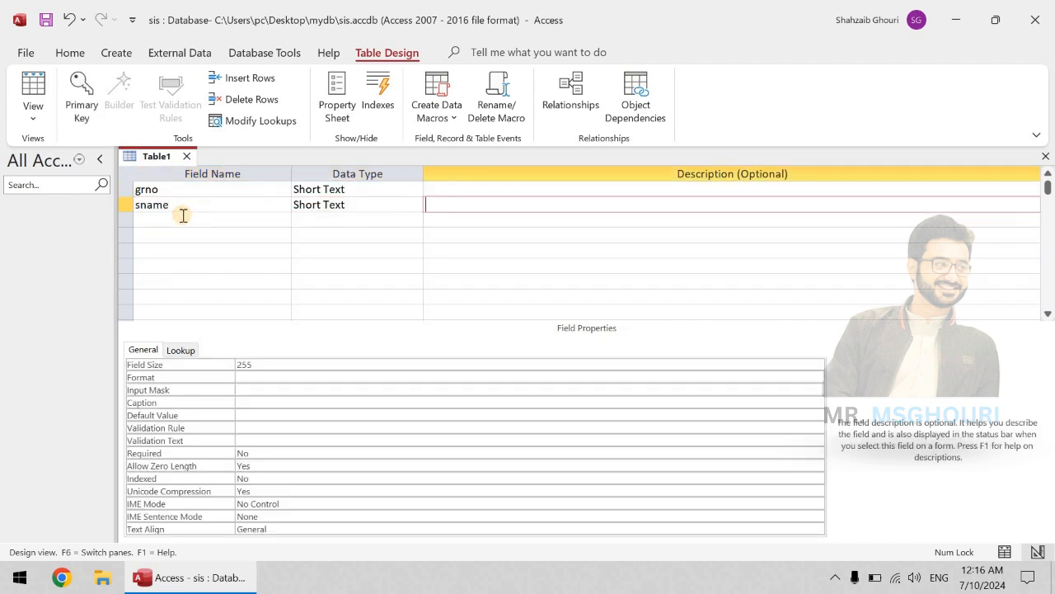
Step: Add a third field named fname with the Short Text data type
{"action": "left_click", "coordinate": [183, 216]}
{"action": "type", "text": "fa"}
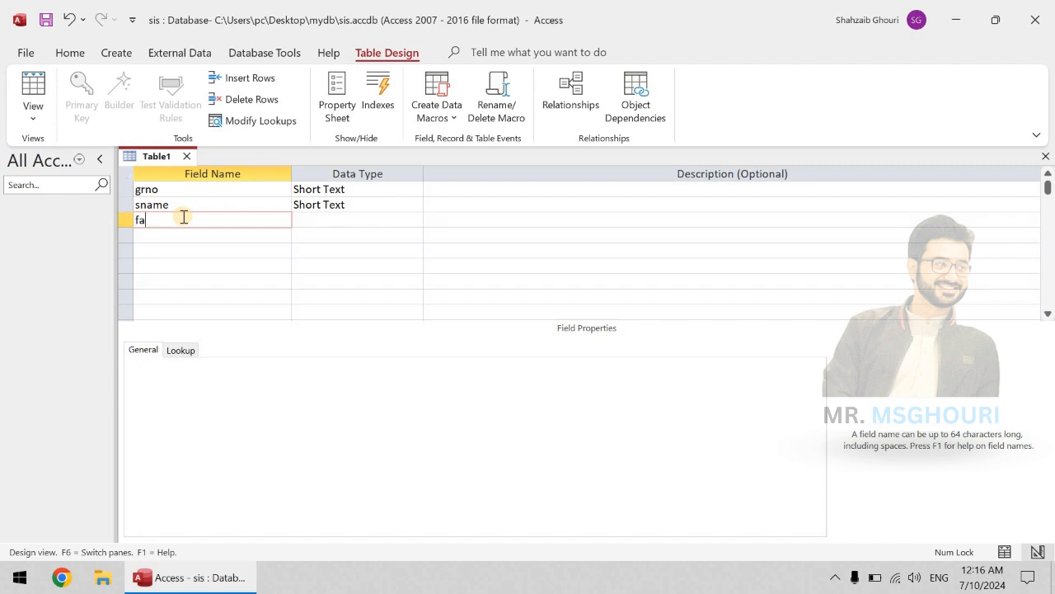
{"action": "type", "text": "n"}
{"action": "key", "text": "BackSpace"}
{"action": "left_click", "coordinate": [185, 217]}
{"action": "type", "text": "name"}
{"action": "key", "text": "Return"}
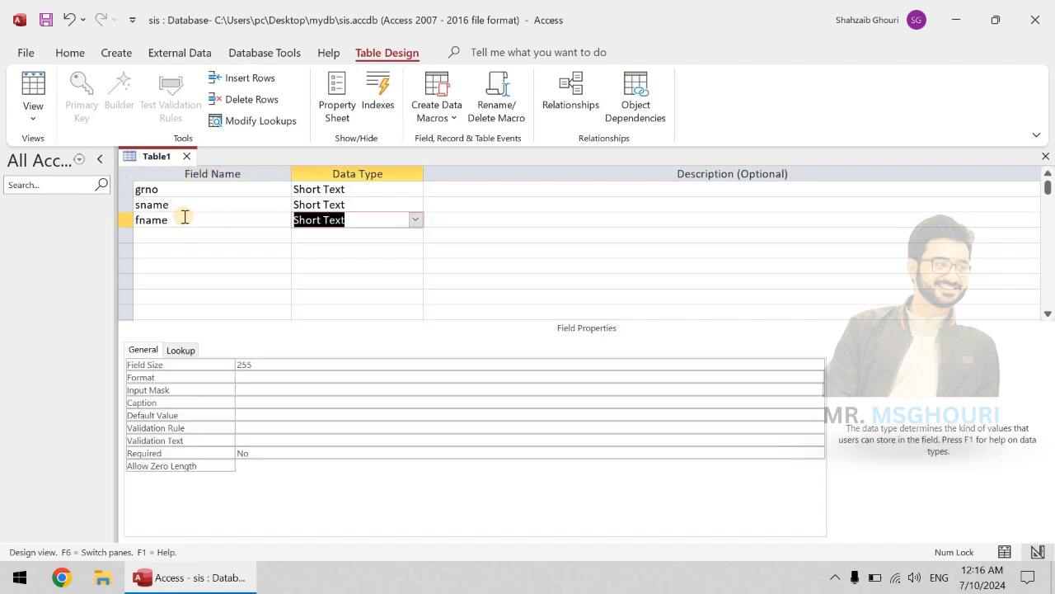
{"action": "key", "text": "Return"}
{"action": "key", "text": "Return"}
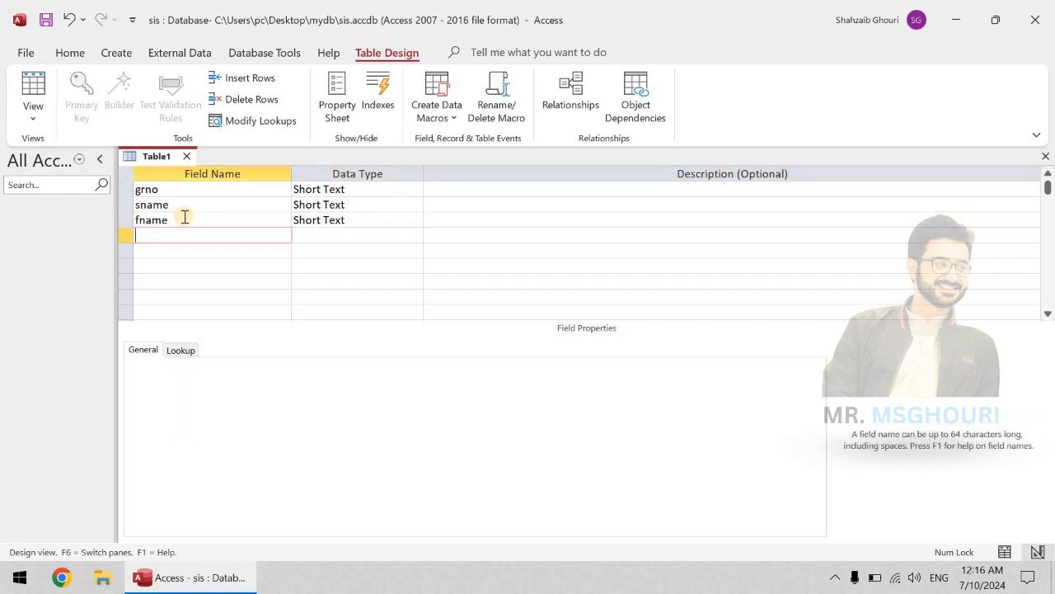
Step: Add the fields class and sec below fname, both with the Short Text data type
{"action": "type", "text": "class"}
{"action": "key", "text": "Return"}
{"action": "key", "text": "Return"}
{"action": "key", "text": "Return"}
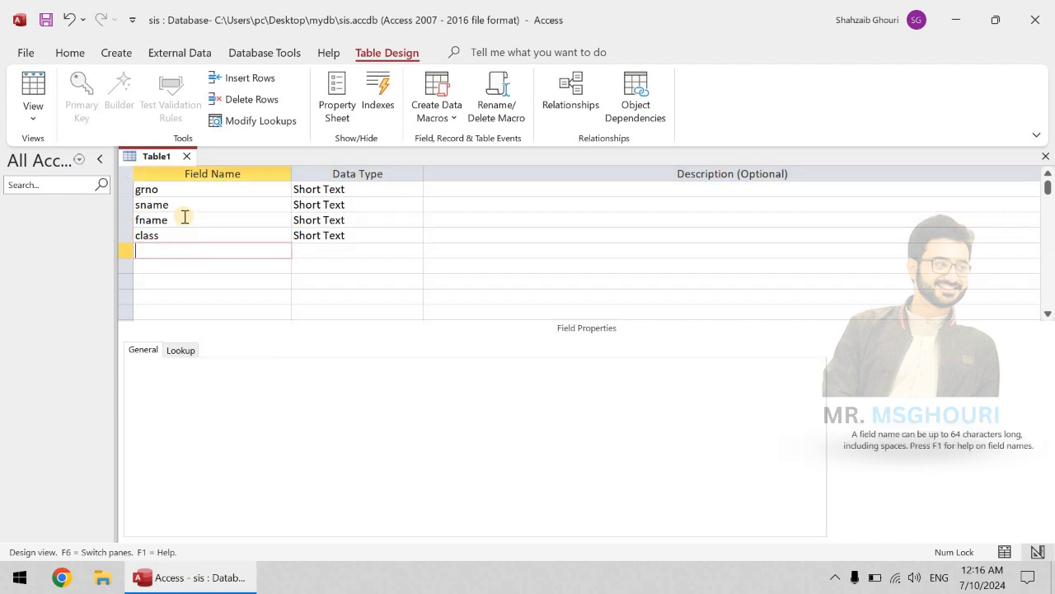
{"action": "type", "text": "sec"}
{"action": "key", "text": "Return"}
{"action": "key", "text": "Return"}
{"action": "key", "text": "Return"}
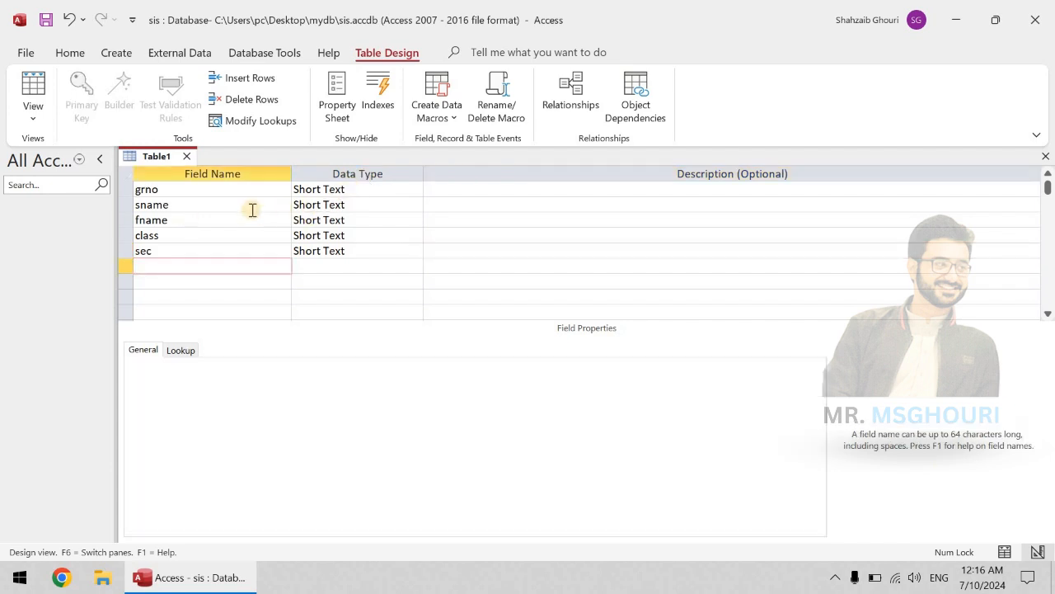
Step: Change the data type of the grno field to Number
{"action": "left_click", "coordinate": [331, 188]}
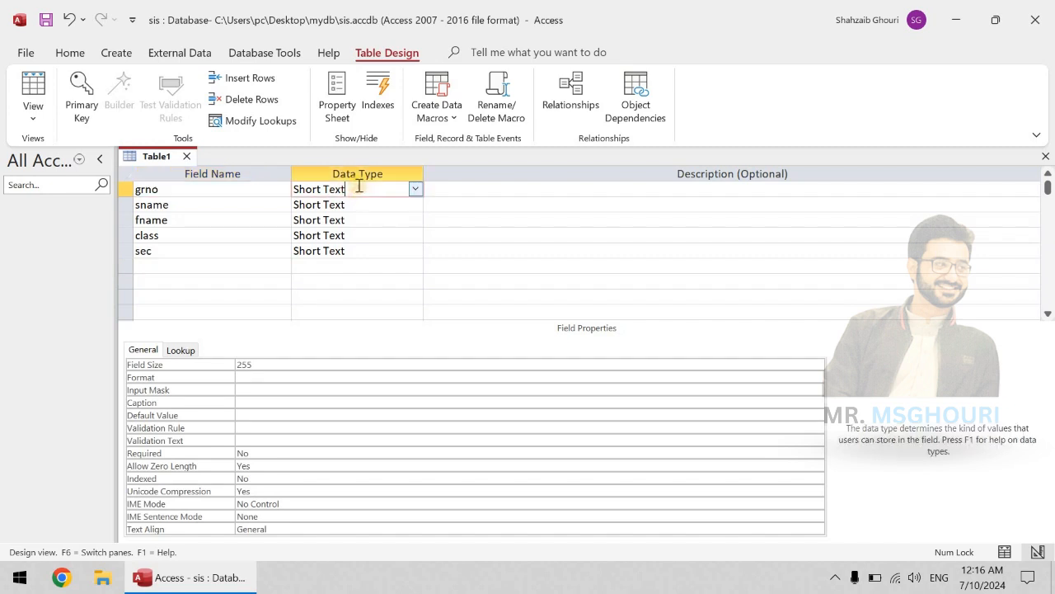
{"action": "left_click", "coordinate": [415, 189]}
{"action": "left_click", "coordinate": [360, 235]}
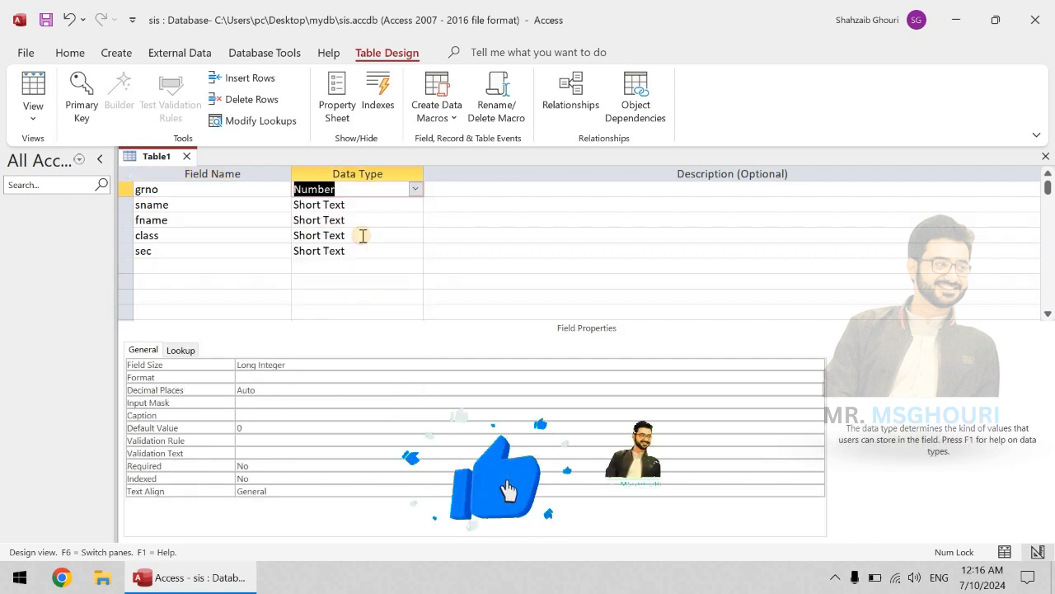
Step: Set the field size of both the sname and fname fields to 30
{"action": "left_click", "coordinate": [192, 206]}
{"action": "left_click", "coordinate": [379, 205]}
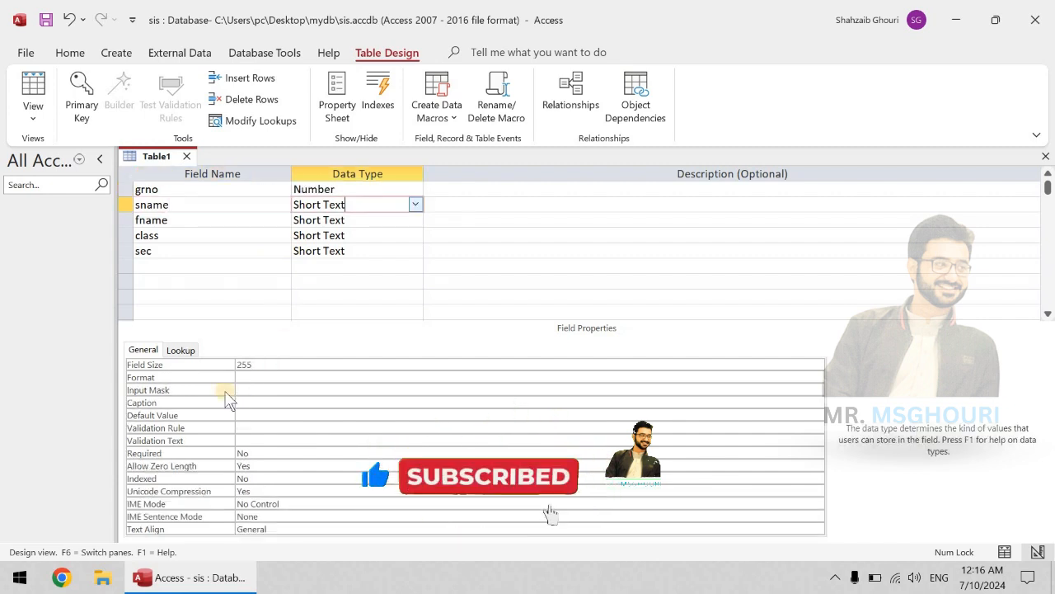
{"action": "left_click", "coordinate": [252, 364]}
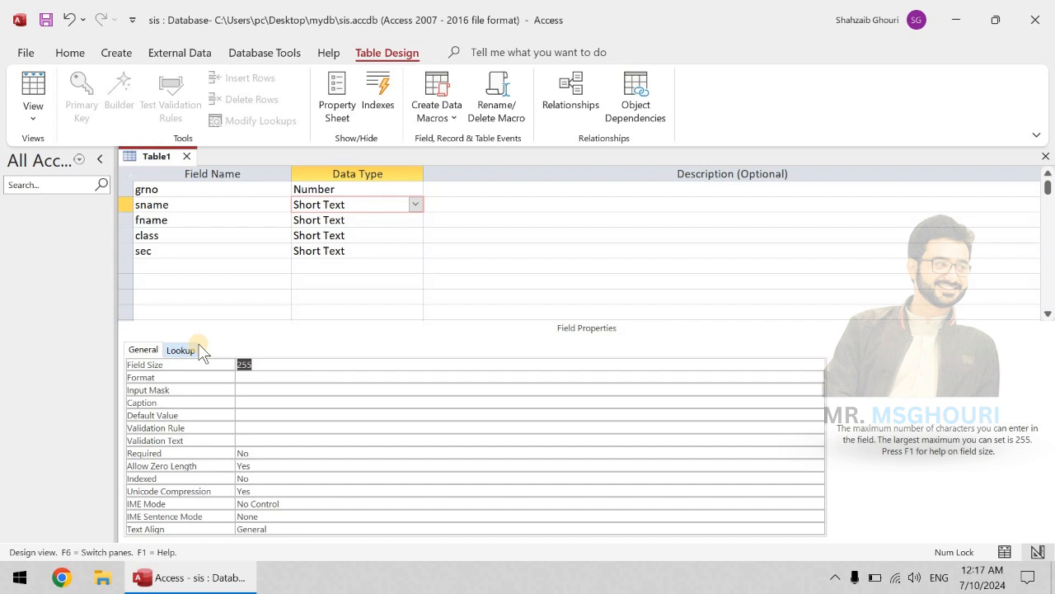
{"action": "type", "text": "30"}
{"action": "left_click", "coordinate": [338, 220]}
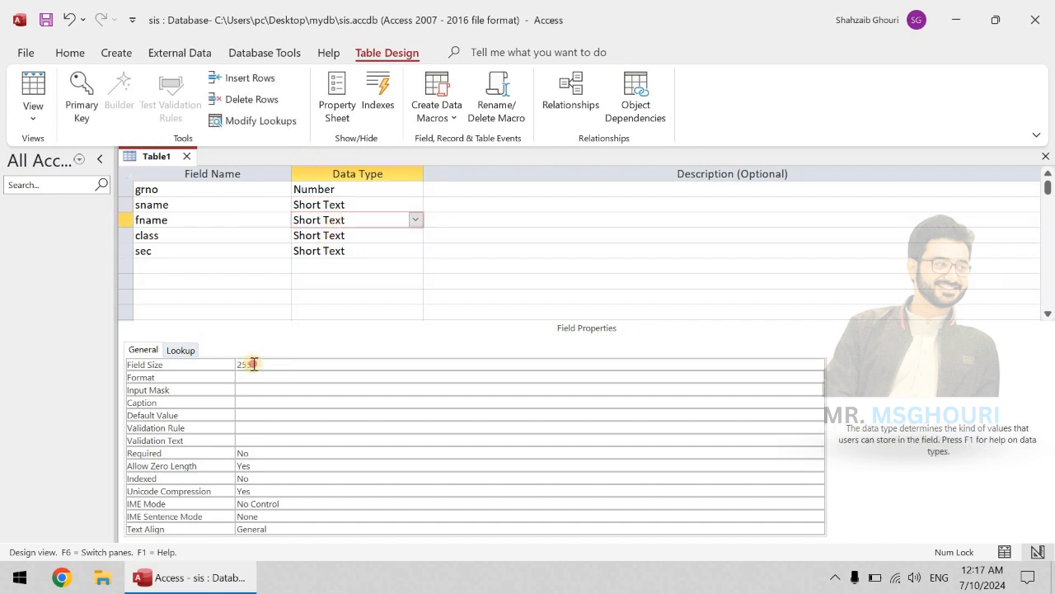
{"action": "left_click", "coordinate": [136, 362]}
{"action": "type", "text": "30"}
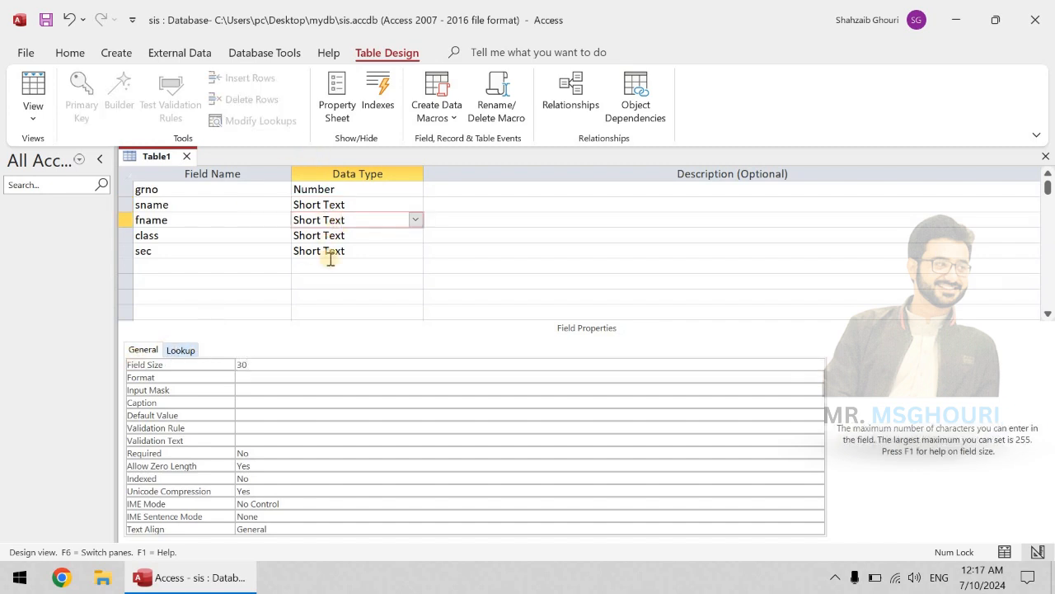
Step: Set the field size of the class field to 20
{"action": "left_click", "coordinate": [346, 235]}
{"action": "left_click", "coordinate": [141, 365]}
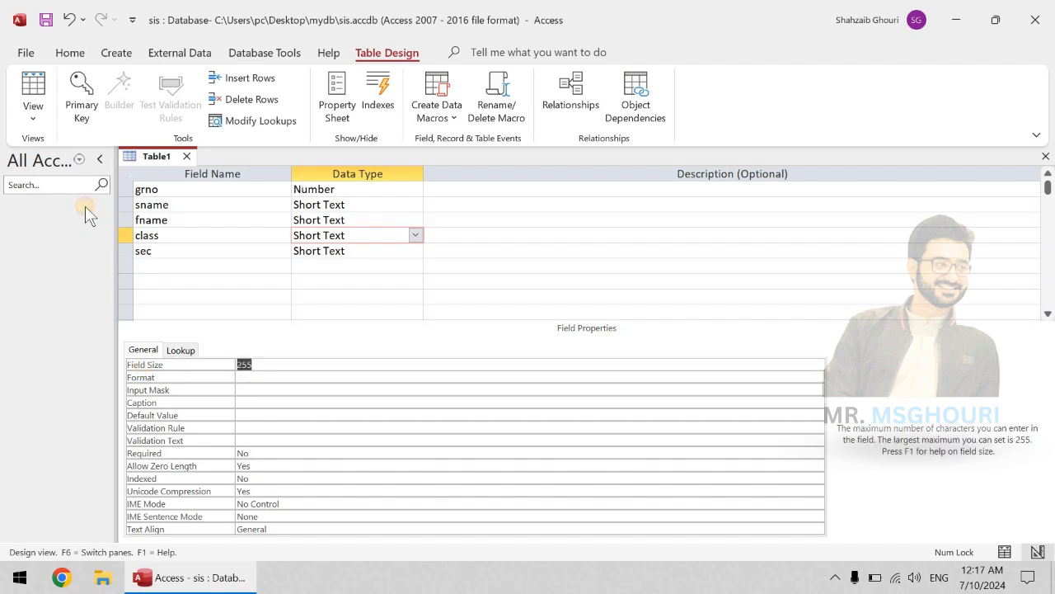
{"action": "type", "text": "2"}
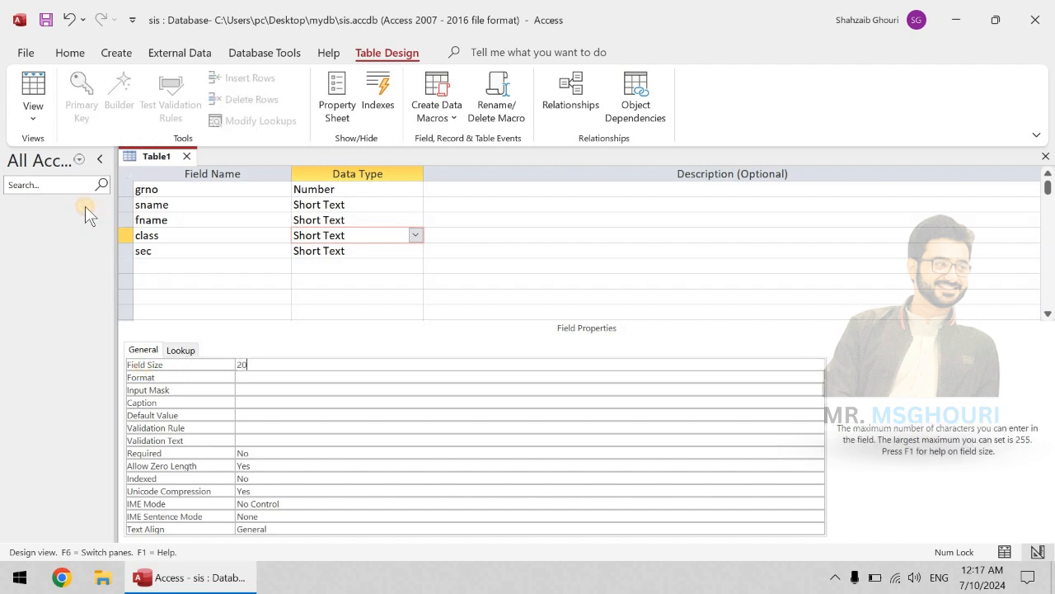
{"action": "type", "text": "0"}
Step: Check the class field's size and set the field size of the sec field to 20
{"action": "left_click", "coordinate": [360, 252]}
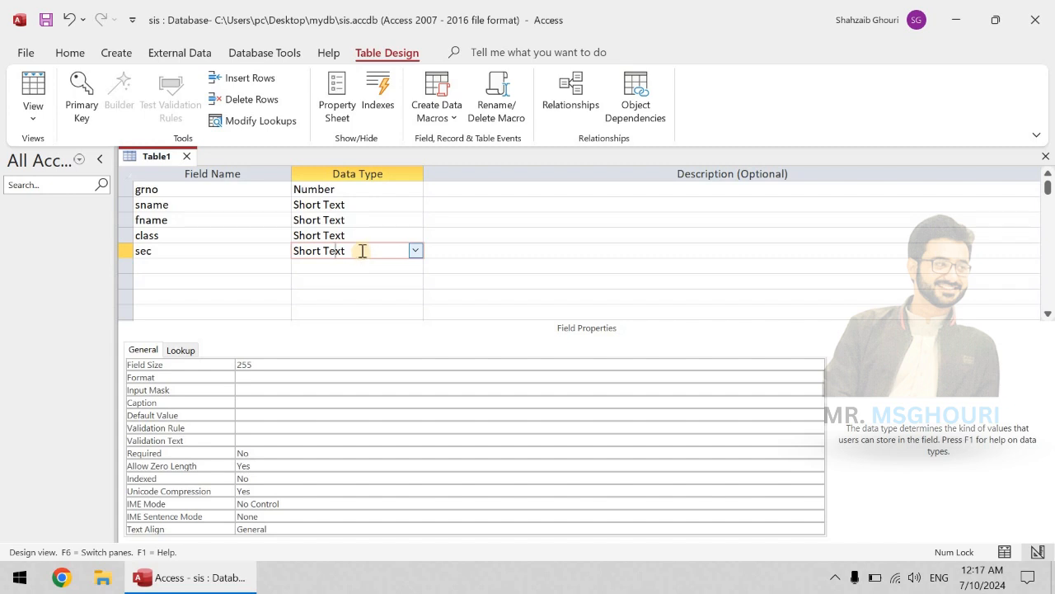
{"action": "left_click", "coordinate": [357, 235]}
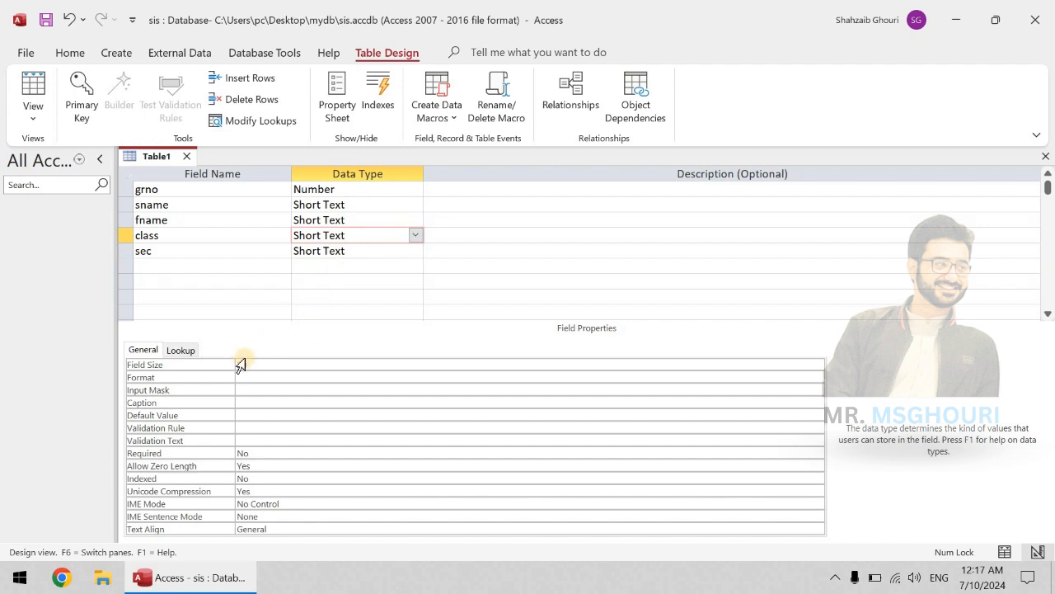
{"action": "left_click", "coordinate": [357, 250]}
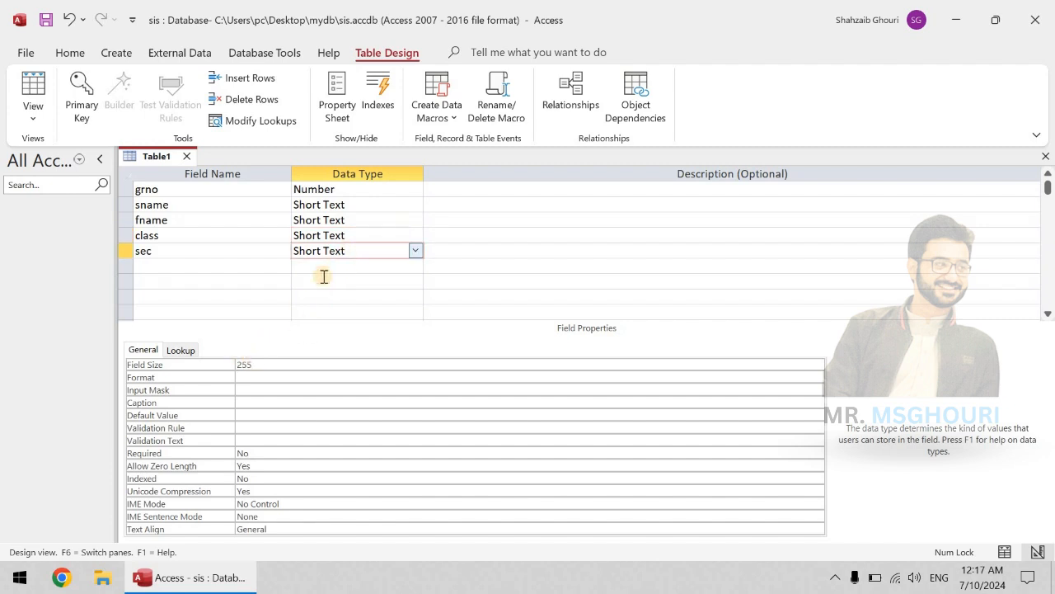
{"action": "left_click", "coordinate": [353, 234]}
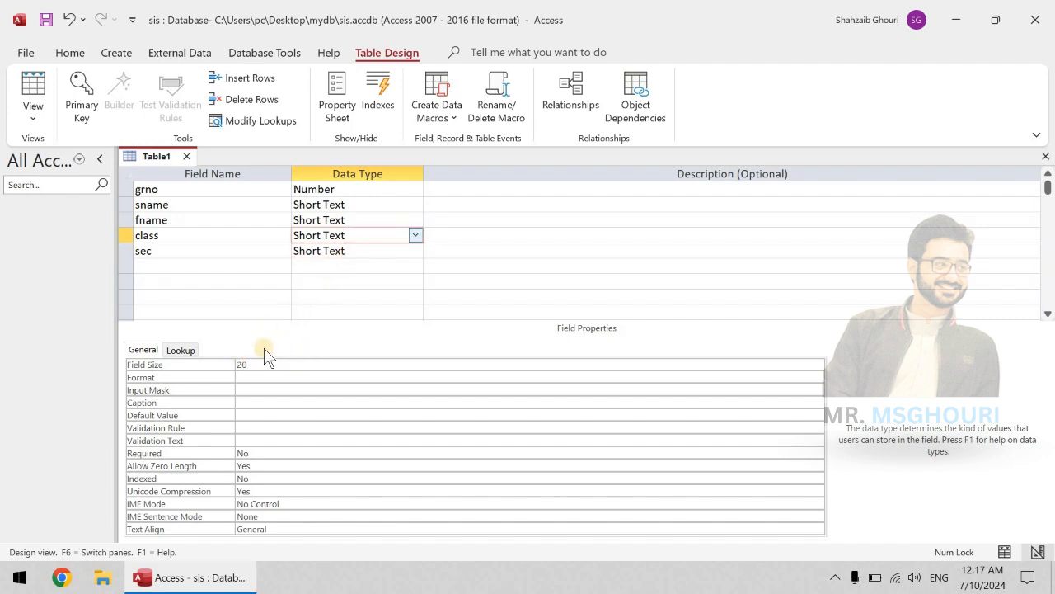
{"action": "left_click", "coordinate": [345, 251]}
{"action": "left_click", "coordinate": [147, 368]}
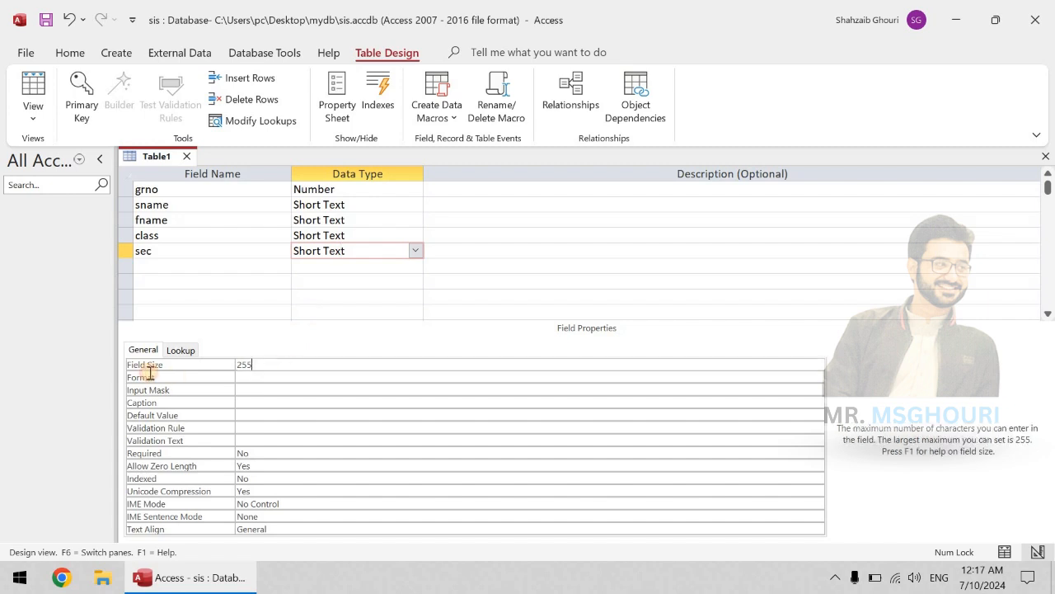
{"action": "type", "text": "20"}
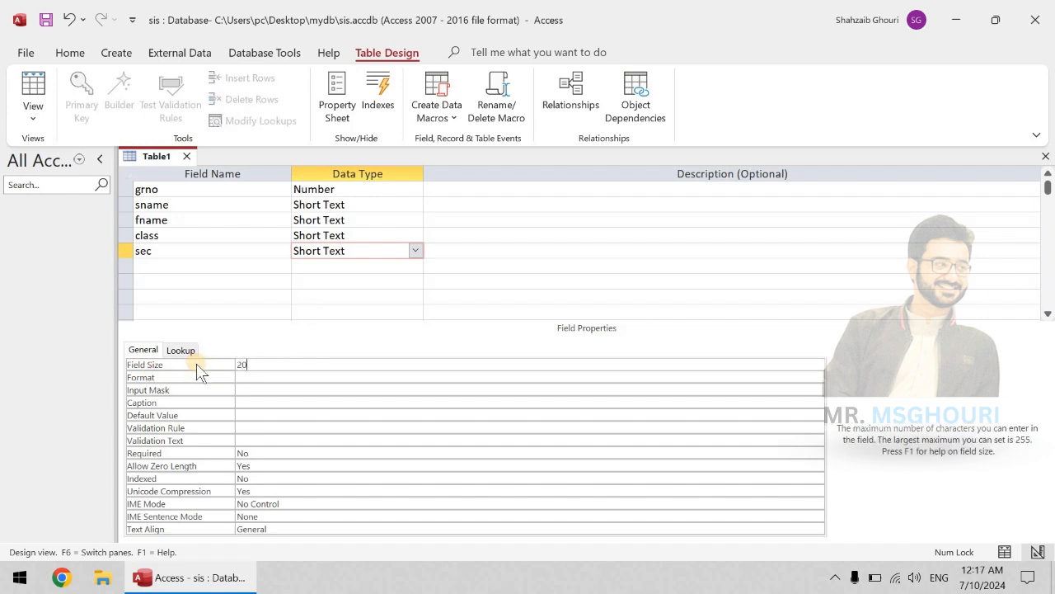
{"action": "key", "text": "Return"}
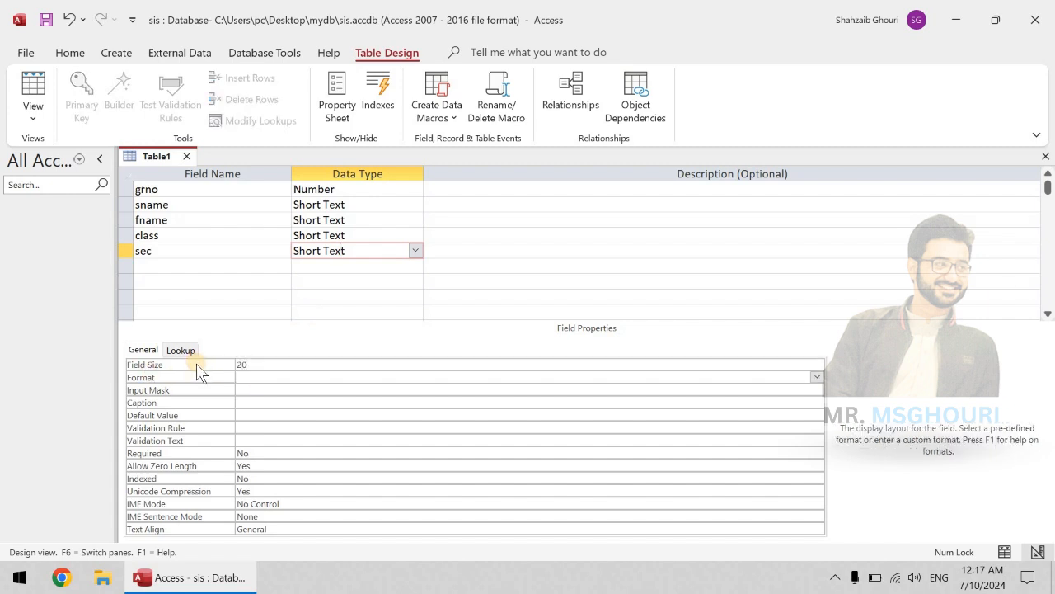
Step: Set the grno field as the table's primary key
{"action": "key", "text": "ctrl+s"}
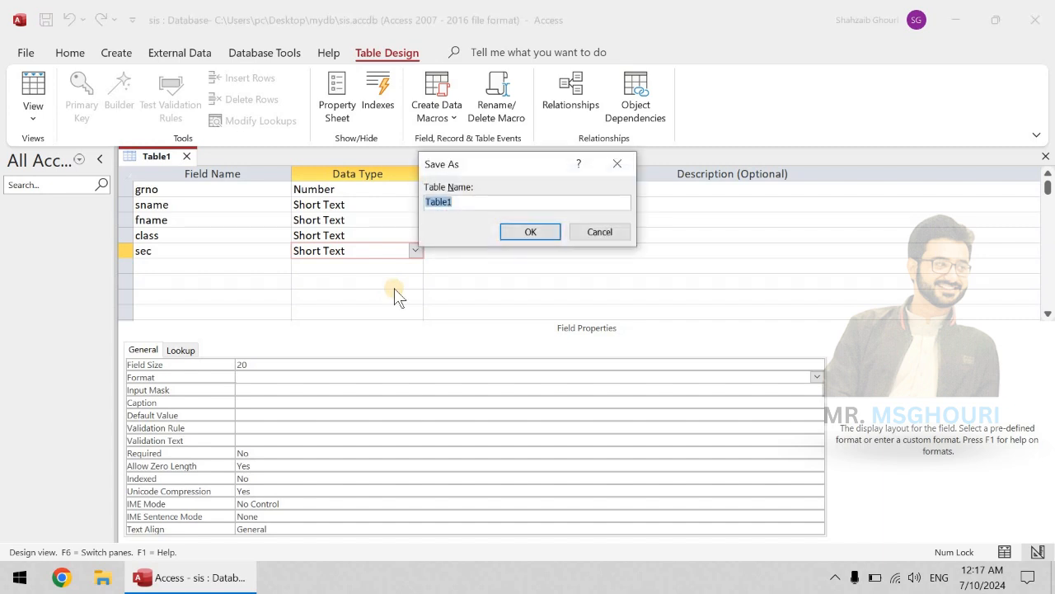
{"action": "key", "text": "Return"}
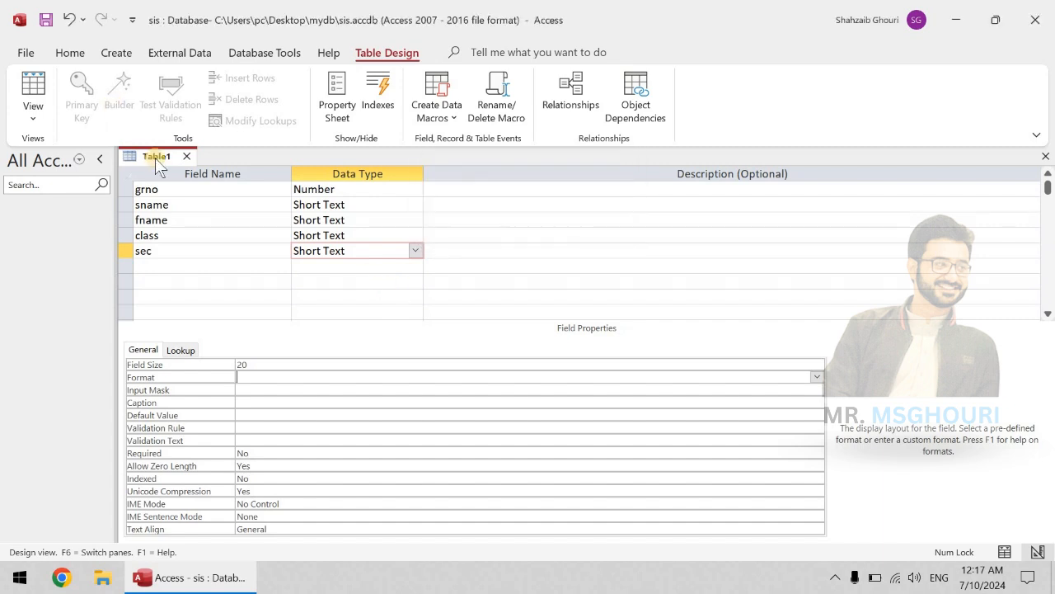
{"action": "left_click", "coordinate": [125, 187]}
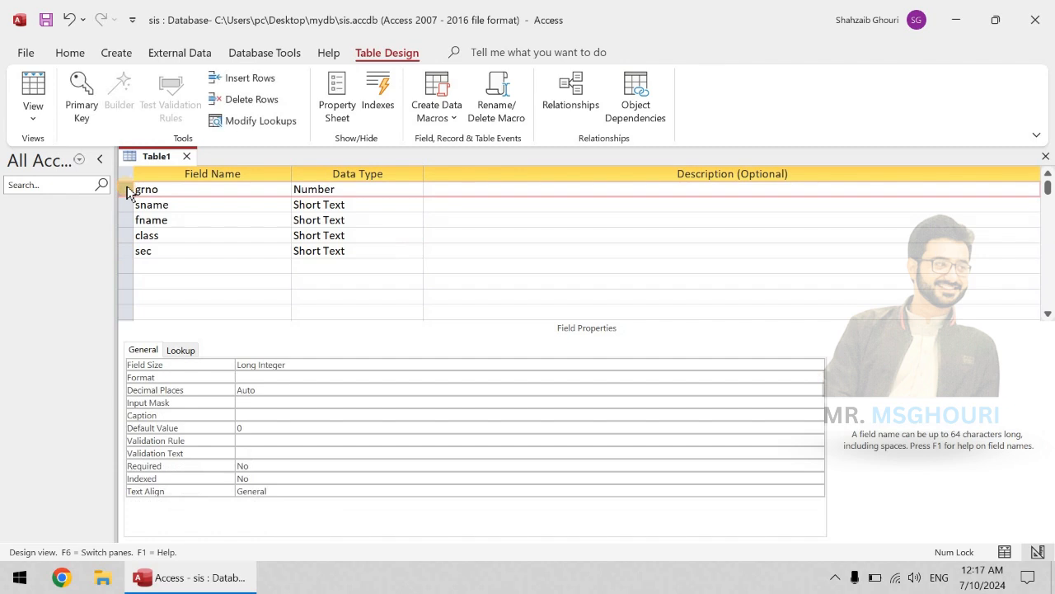
{"action": "right_click", "coordinate": [125, 188]}
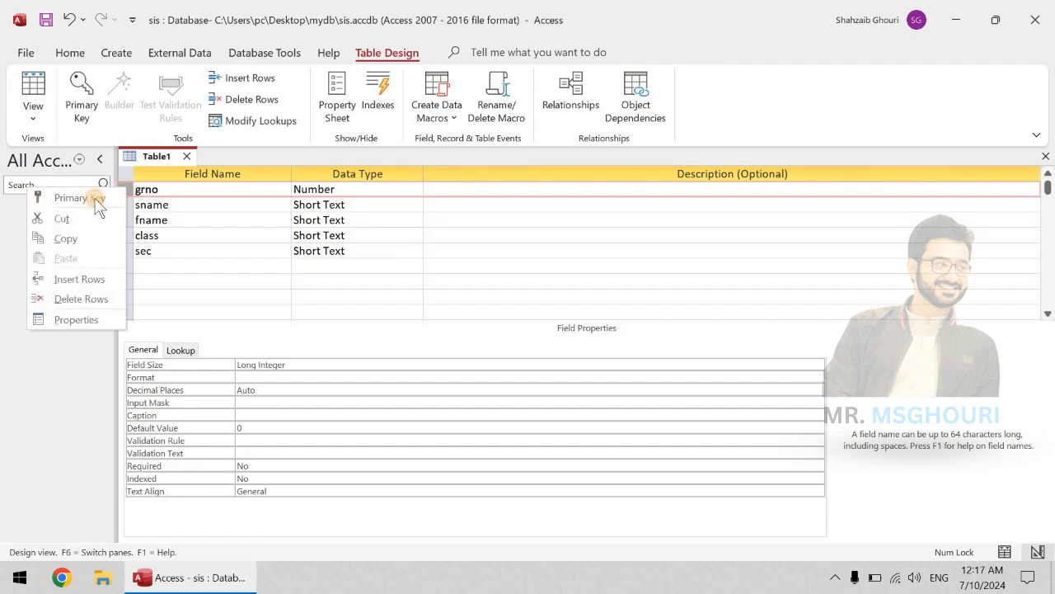
{"action": "left_click", "coordinate": [95, 199]}
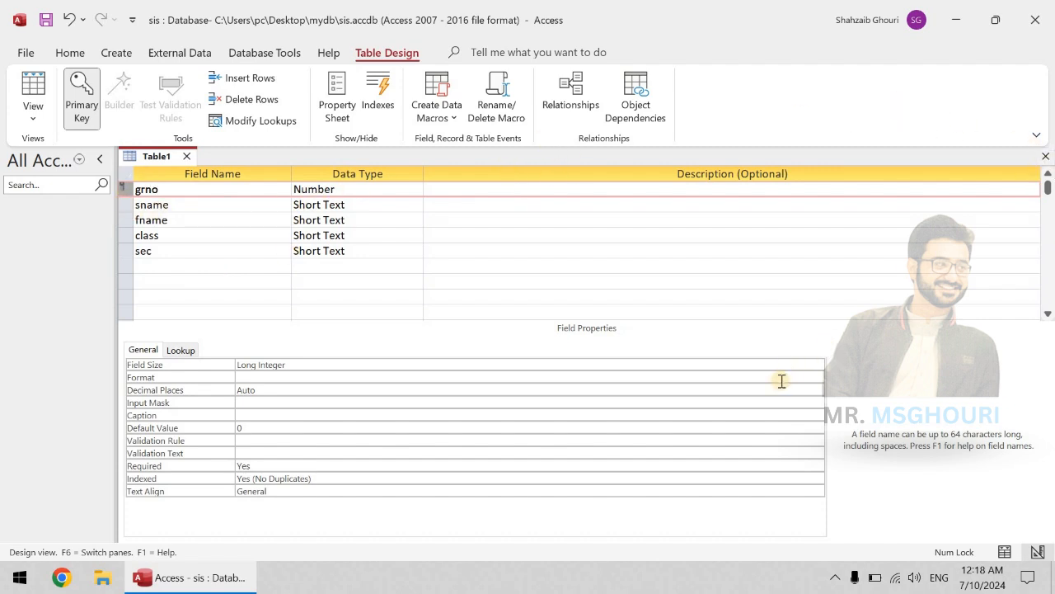
Step: Save the table under the name stdinfo and close it
{"action": "key", "text": "ctrl+s"}
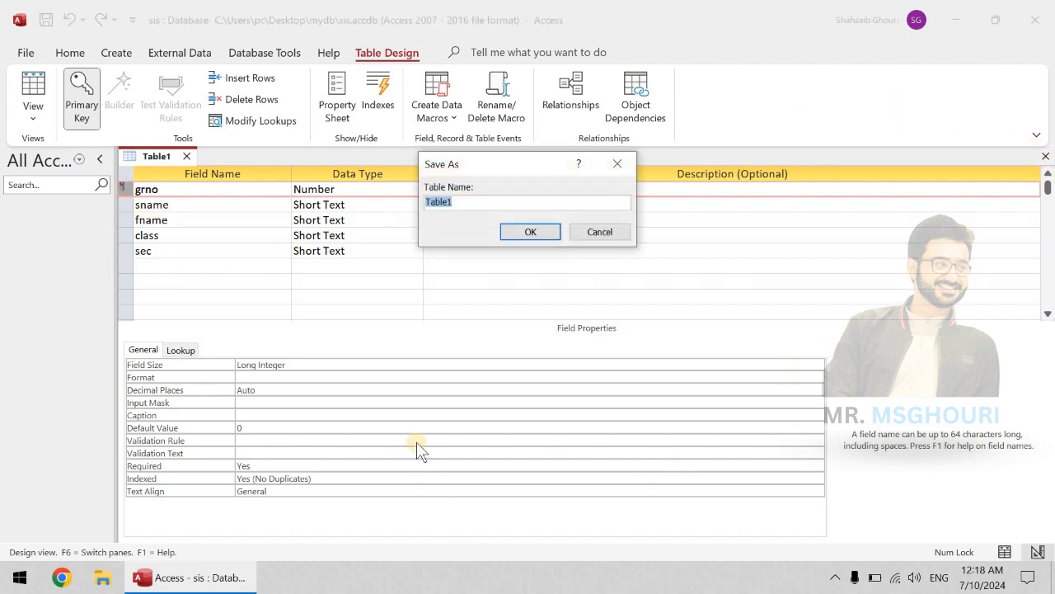
{"action": "type", "text": "stdinfo"}
{"action": "key", "text": "Return"}
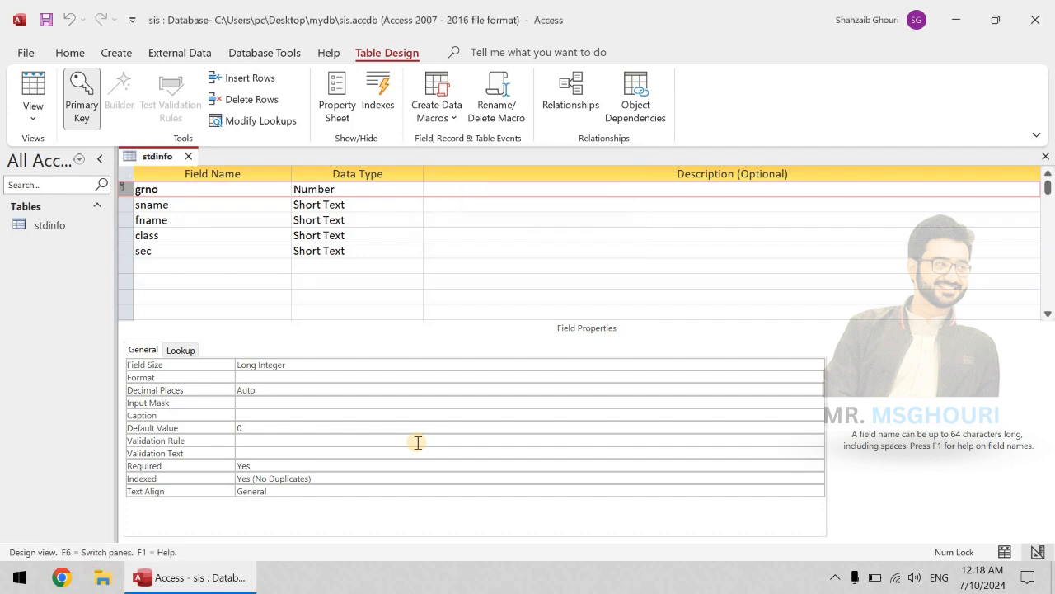
{"action": "left_click", "coordinate": [1046, 156]}
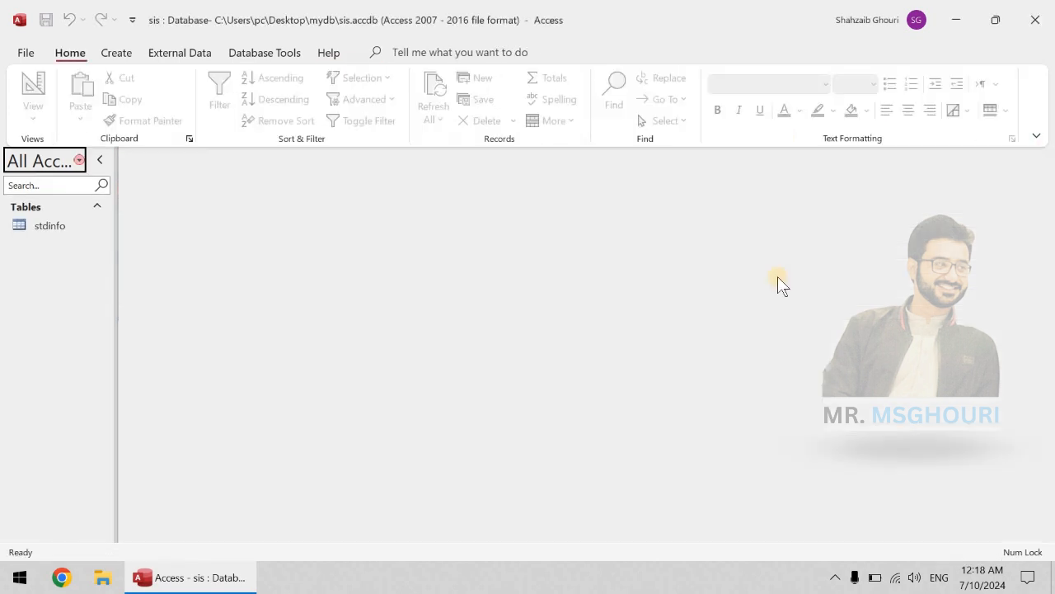
Step: Open the stdinfo table and enter the first record with grno 1, the student's and father's names, class X and sec A
{"action": "double_click", "coordinate": [64, 233]}
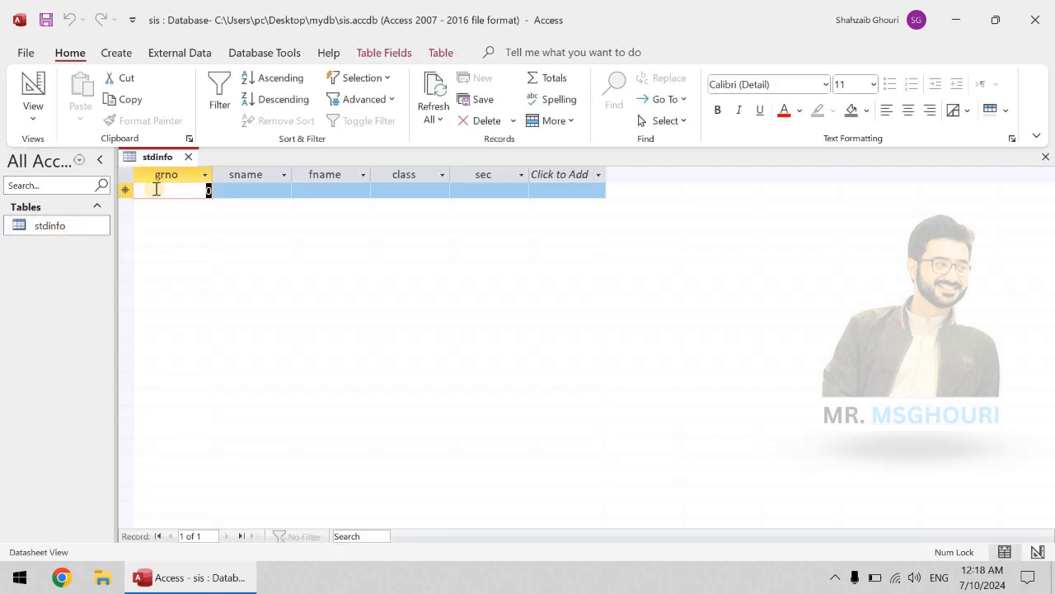
{"action": "type", "text": "1"}
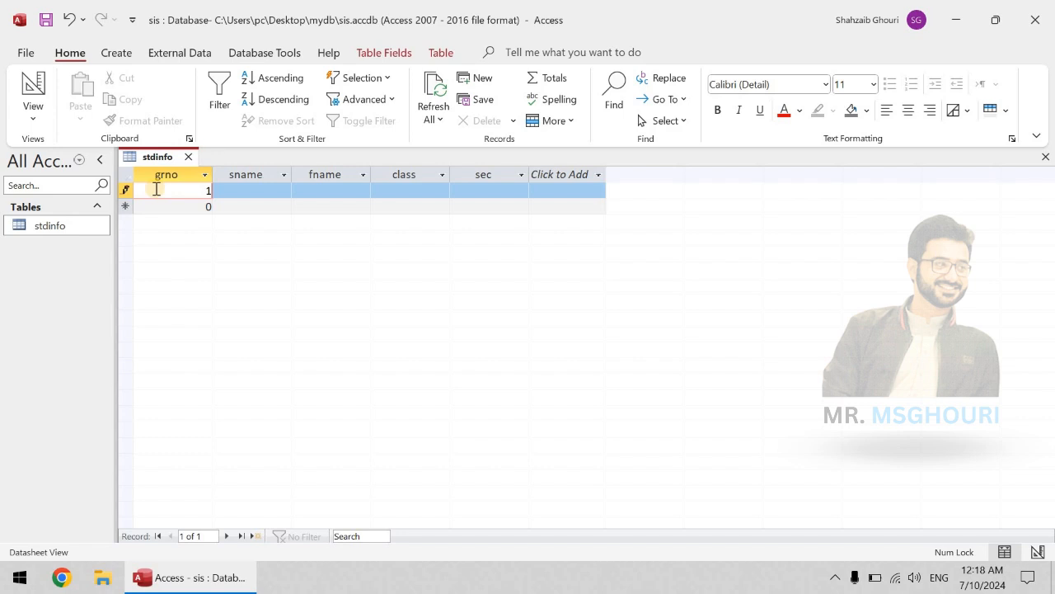
{"action": "key", "text": "Tab"}
{"action": "type", "text": "H"}
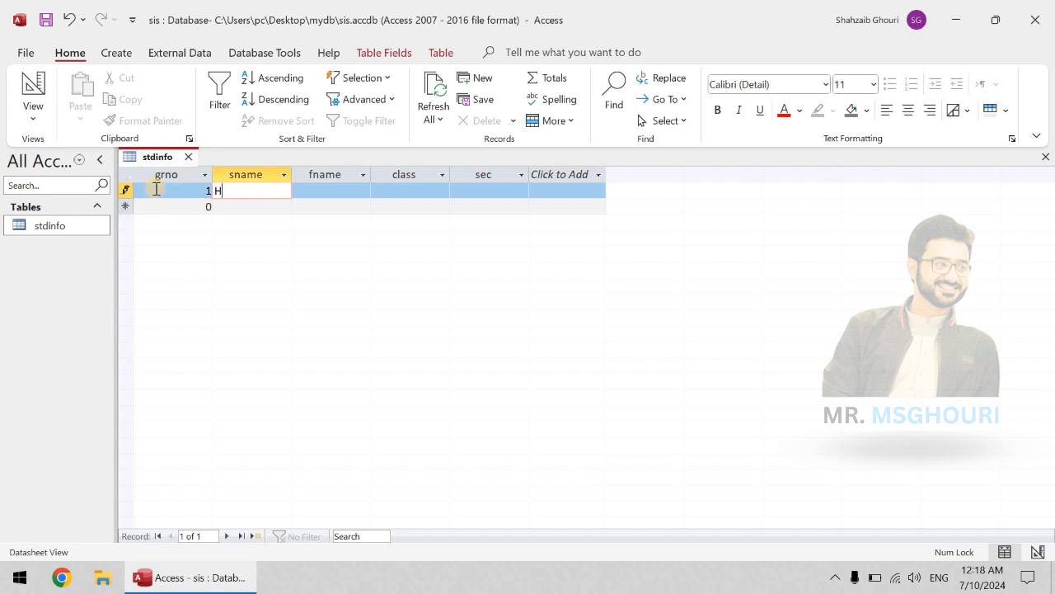
{"action": "type", "text": "aris"}
{"action": "key", "text": "Tab"}
{"action": "type", "text": "Ahmed"}
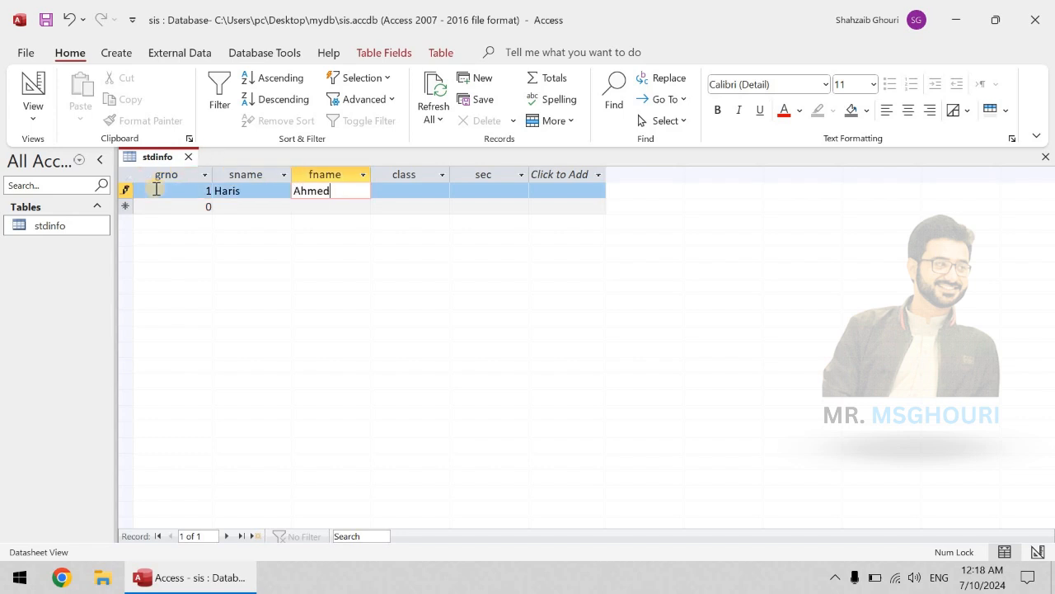
{"action": "key", "text": "Tab"}
{"action": "type", "text": "X"}
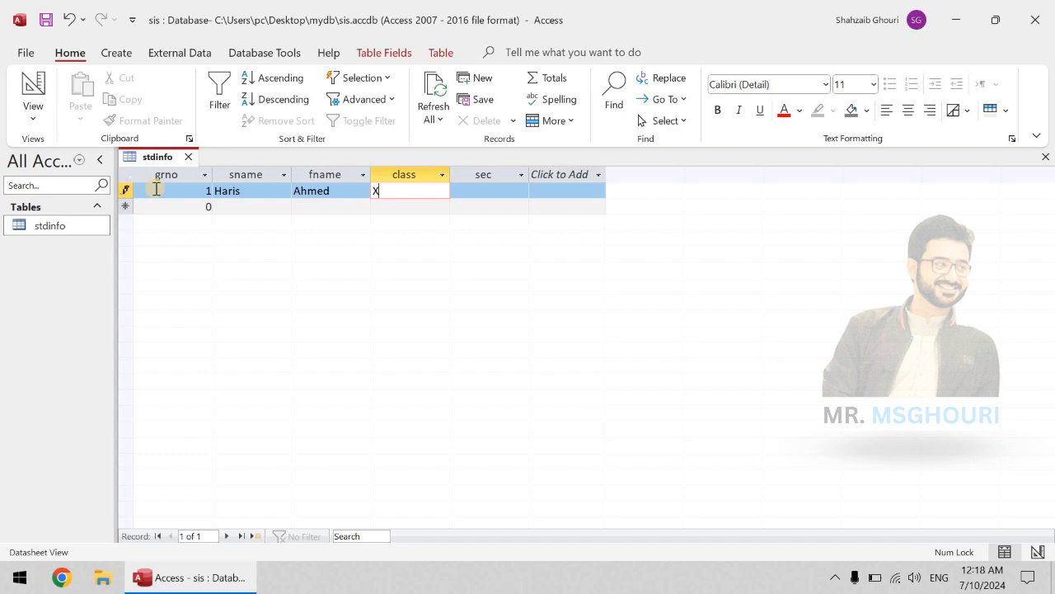
{"action": "key", "text": "Tab"}
{"action": "type", "text": "A"}
{"action": "key", "text": "Tab"}
{"action": "key", "text": "Tab"}
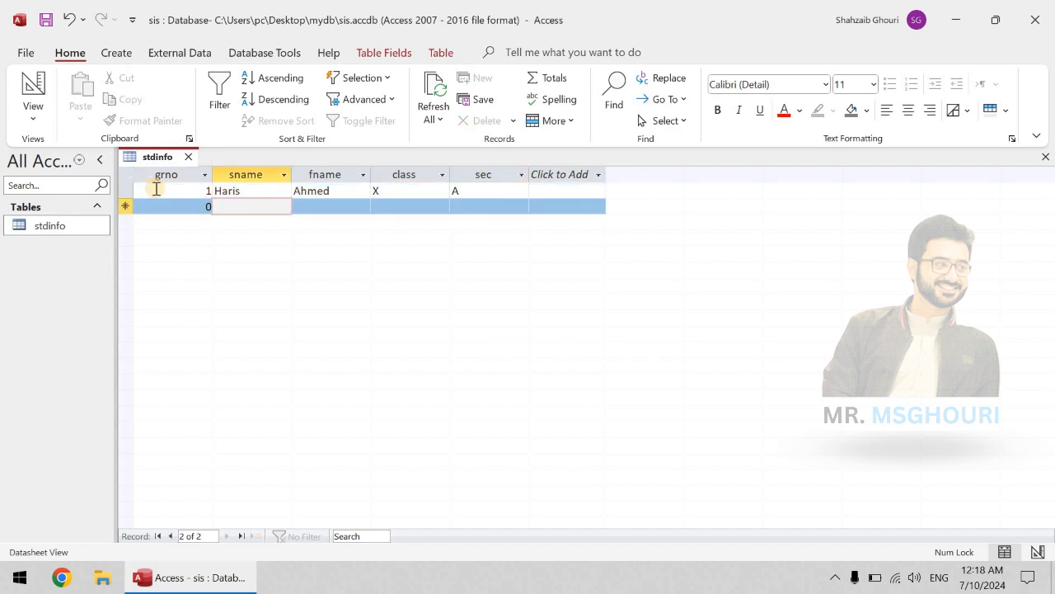
{"action": "left_click", "coordinate": [176, 209]}
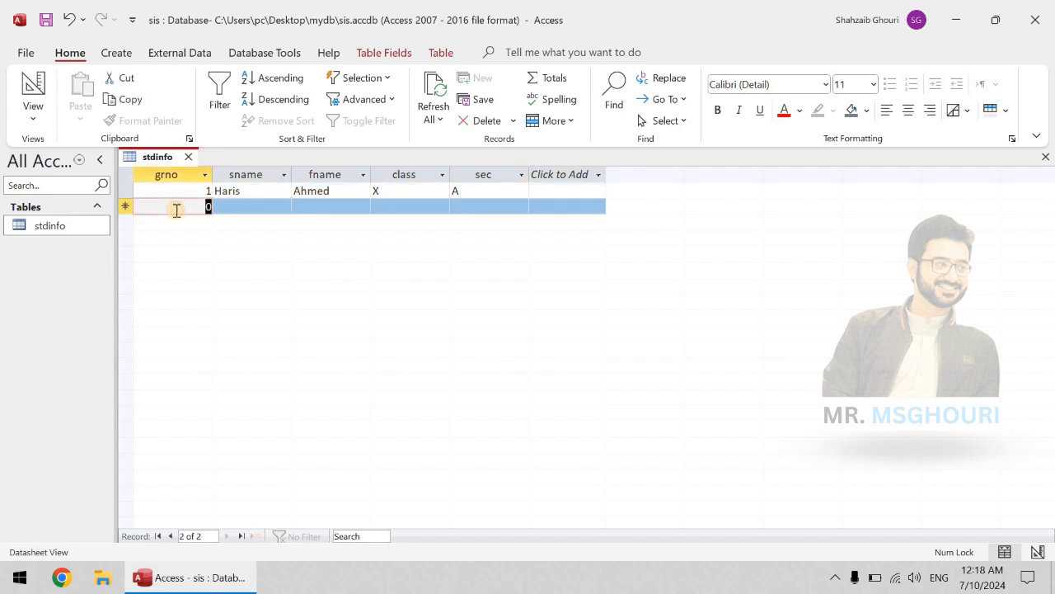
{"action": "type", "text": "1"}
{"action": "key", "text": "Tab"}
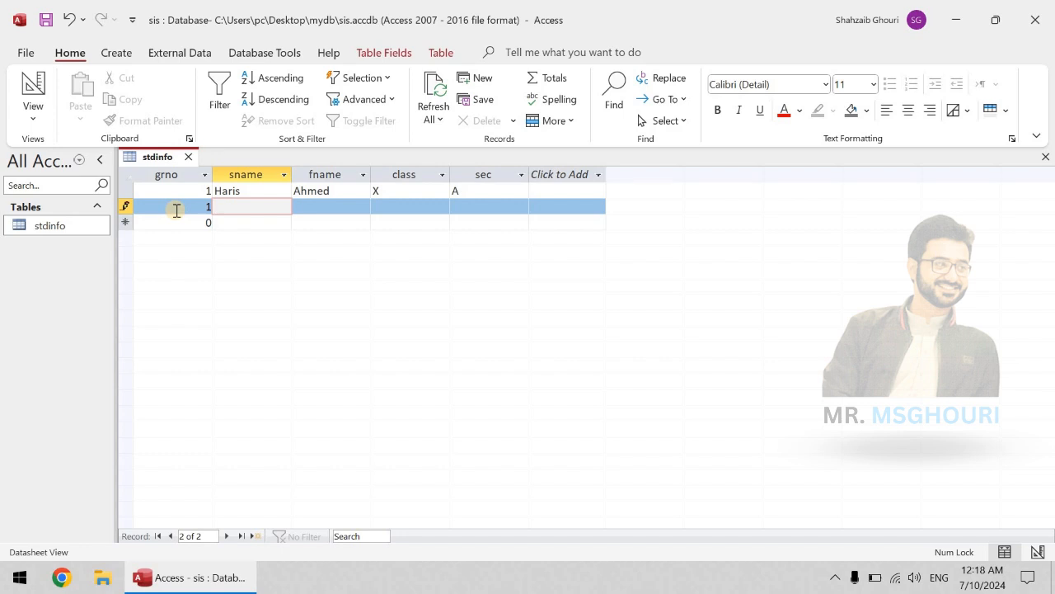
Step: Set the grno of the second record to 2
{"action": "left_click", "coordinate": [175, 209]}
{"action": "type", "text": "2"}
{"action": "key", "text": "Tab"}
{"action": "left_click", "coordinate": [177, 210]}
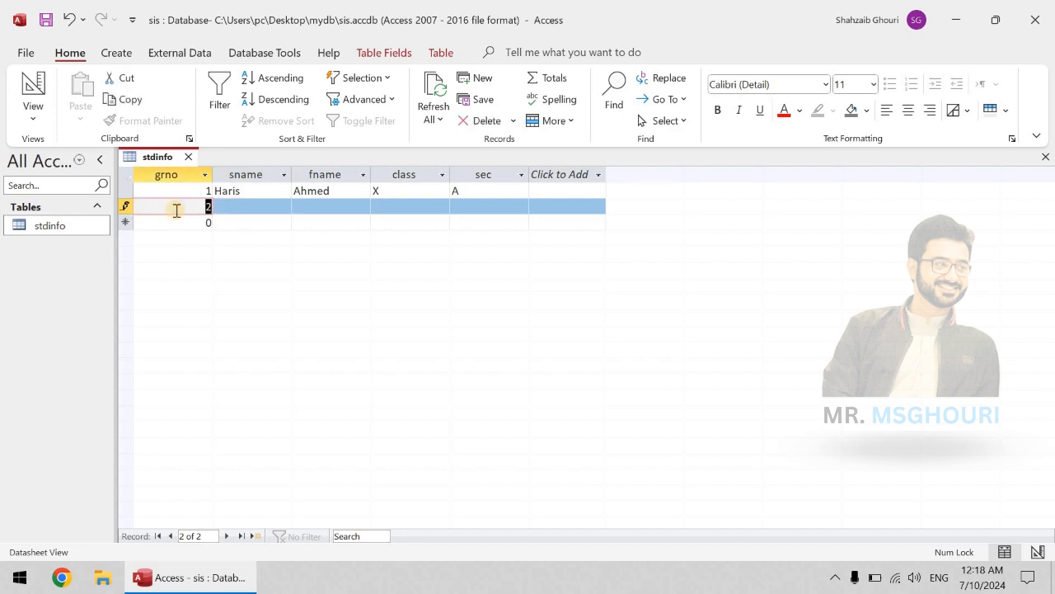
{"action": "key", "text": "Tab"}
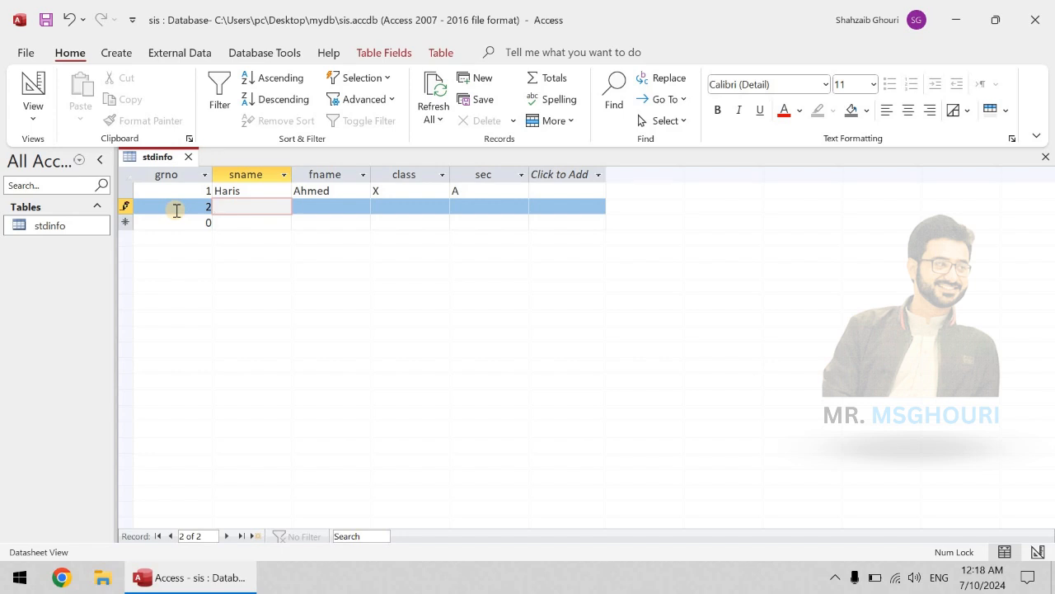
Step: Fill in the second record with the student's name, the father's name, class X and sec A
{"action": "type", "text": "Kamran K"}
{"action": "type", "text": "h"}
{"action": "key", "text": "BackSpace"}
{"action": "key", "text": "BackSpace"}
{"action": "key", "text": "Tab"}
{"action": "type", "text": "Ah"}
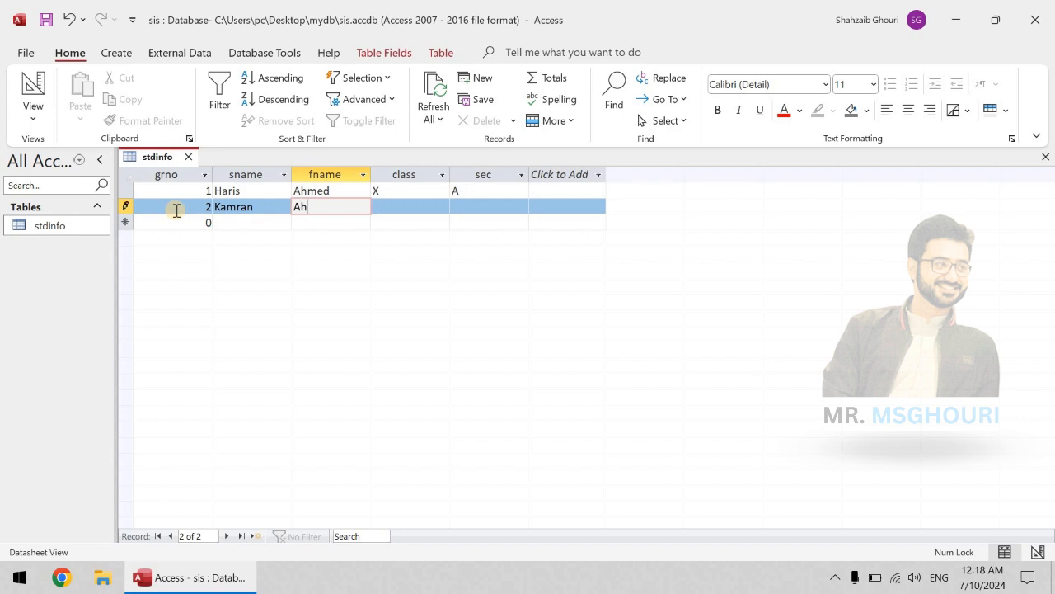
{"action": "type", "text": "i"}
{"action": "key", "text": "Tab"}
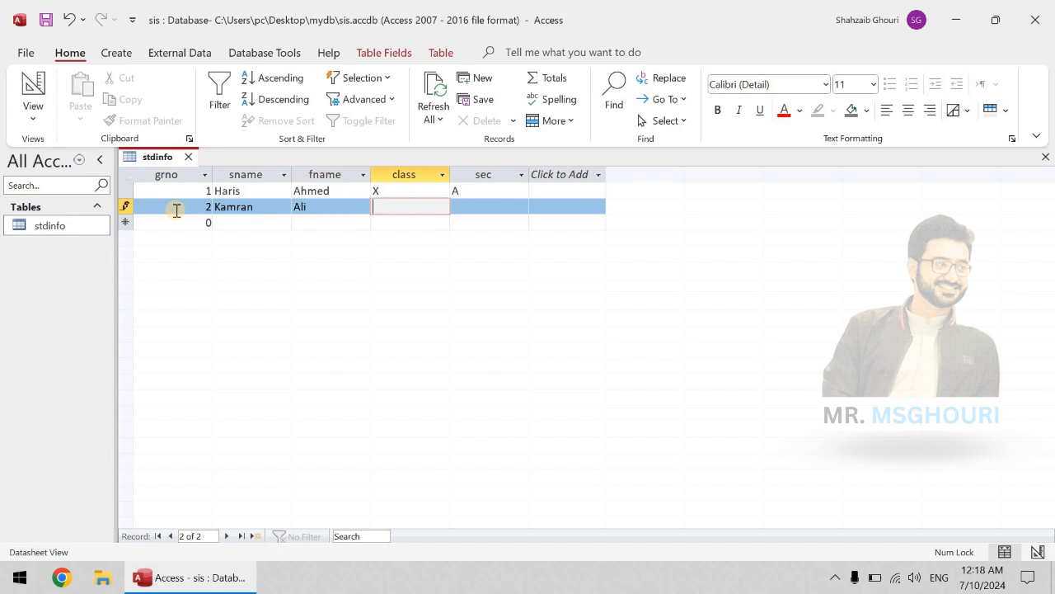
{"action": "key", "text": "Tab"}
{"action": "type", "text": "A"}
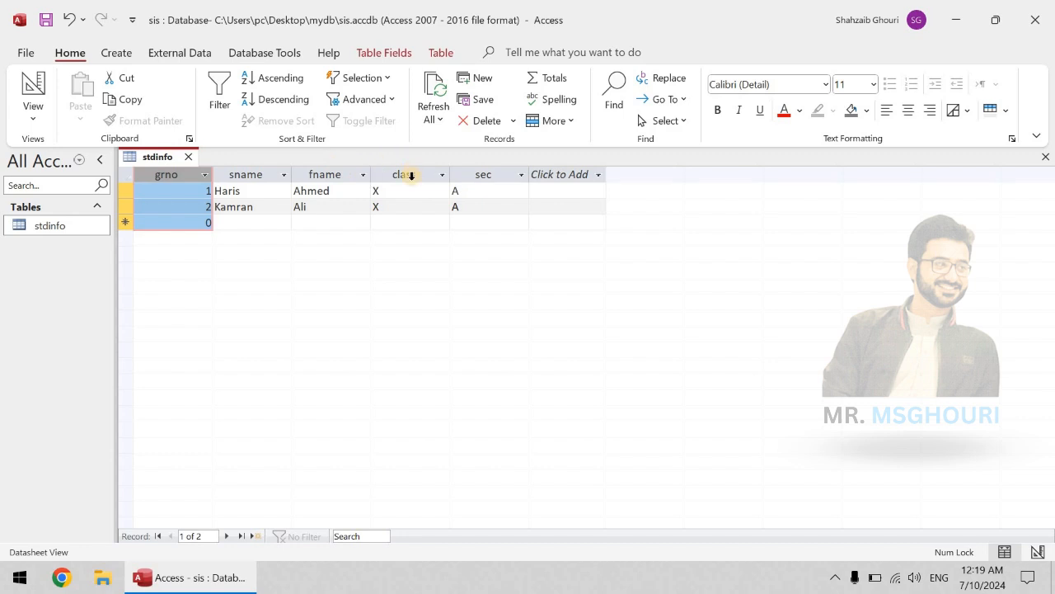
Step: Close the stdinfo datasheet and reopen the table in Design View
{"action": "left_click", "coordinate": [206, 205]}
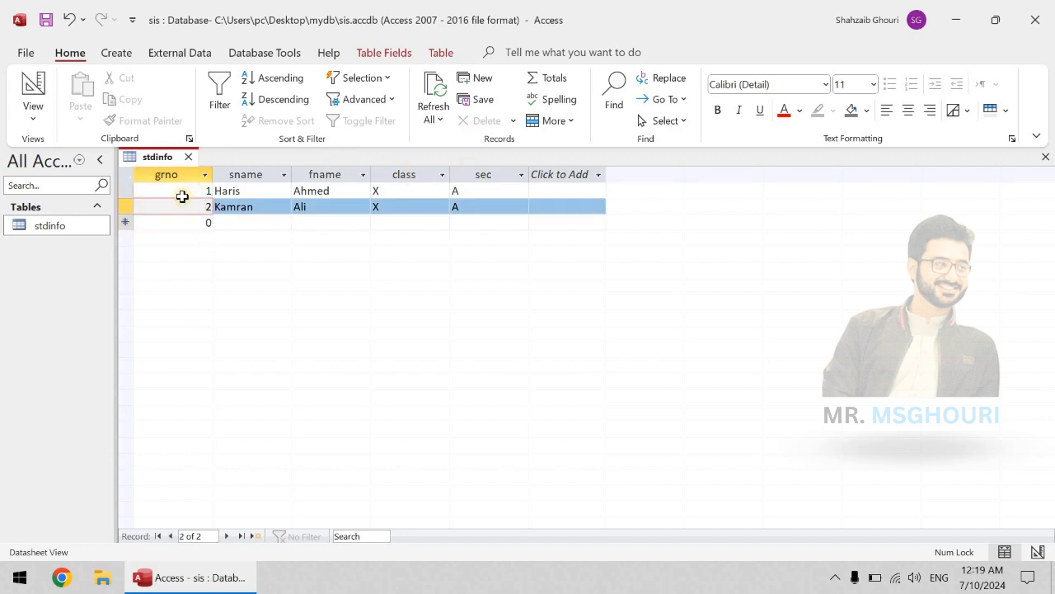
{"action": "left_click", "coordinate": [182, 197]}
{"action": "left_click", "coordinate": [181, 206]}
{"action": "left_click", "coordinate": [1046, 157]}
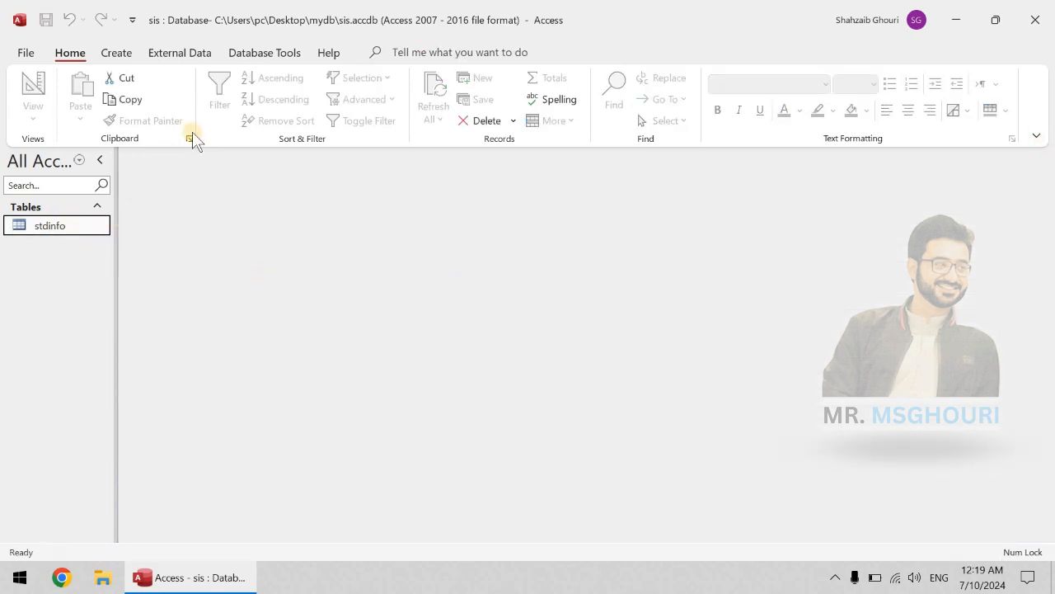
{"action": "right_click", "coordinate": [68, 223]}
{"action": "left_click", "coordinate": [68, 225]}
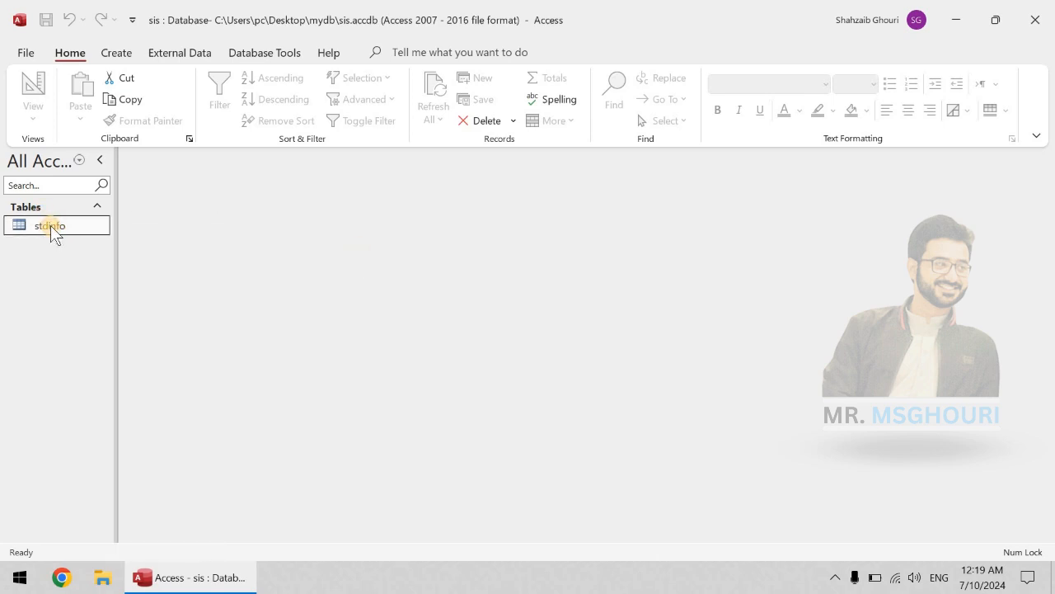
{"action": "right_click", "coordinate": [51, 224]}
{"action": "left_click", "coordinate": [73, 248]}
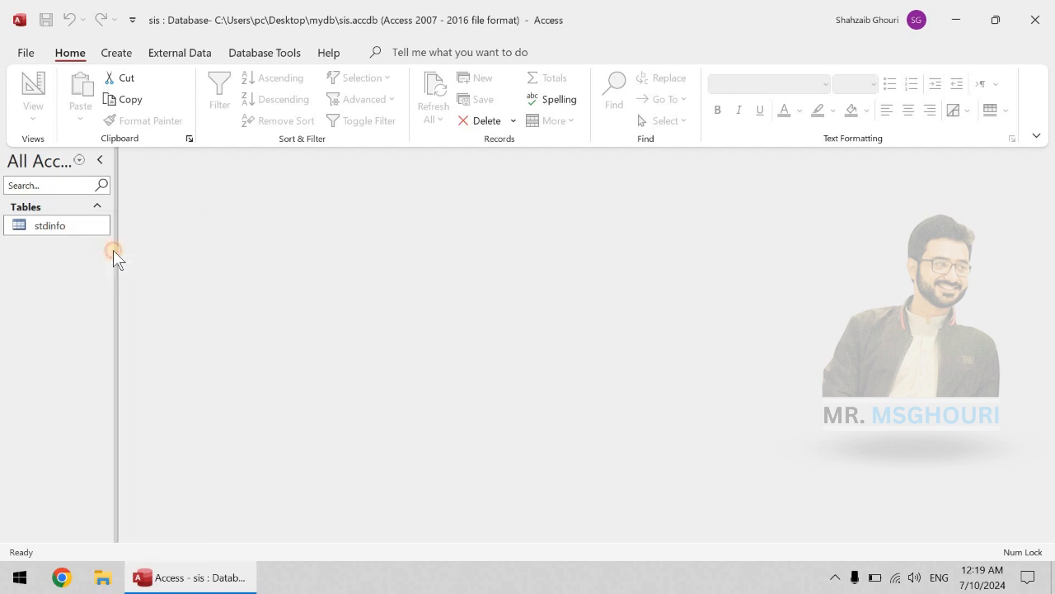
Step: Add a Short Text field named gender with field size 1 below sec, and close the table with the design changes saved
{"action": "left_click", "coordinate": [153, 265]}
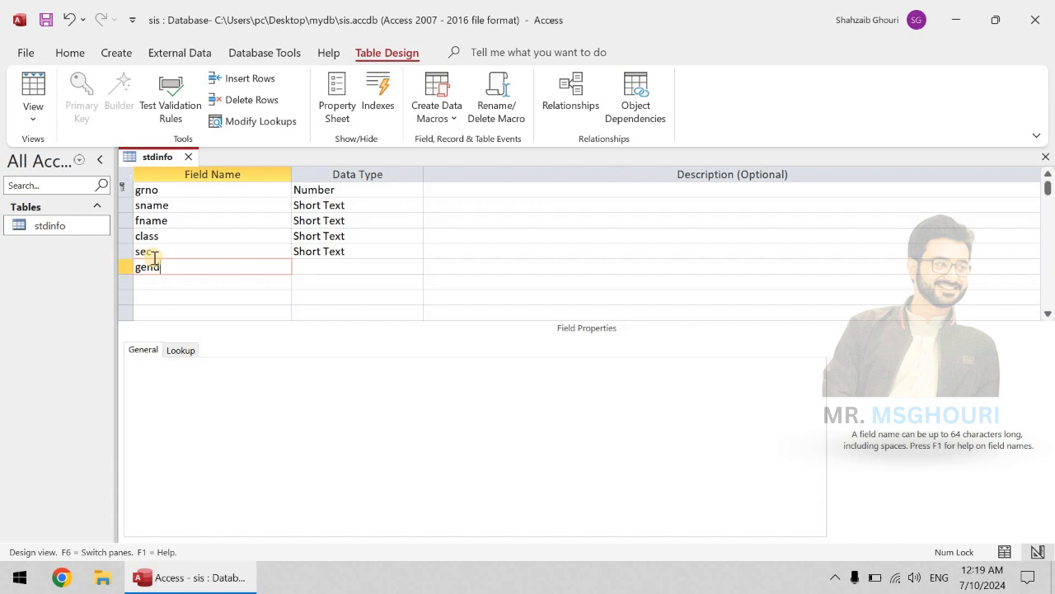
{"action": "key", "text": "Tab"}
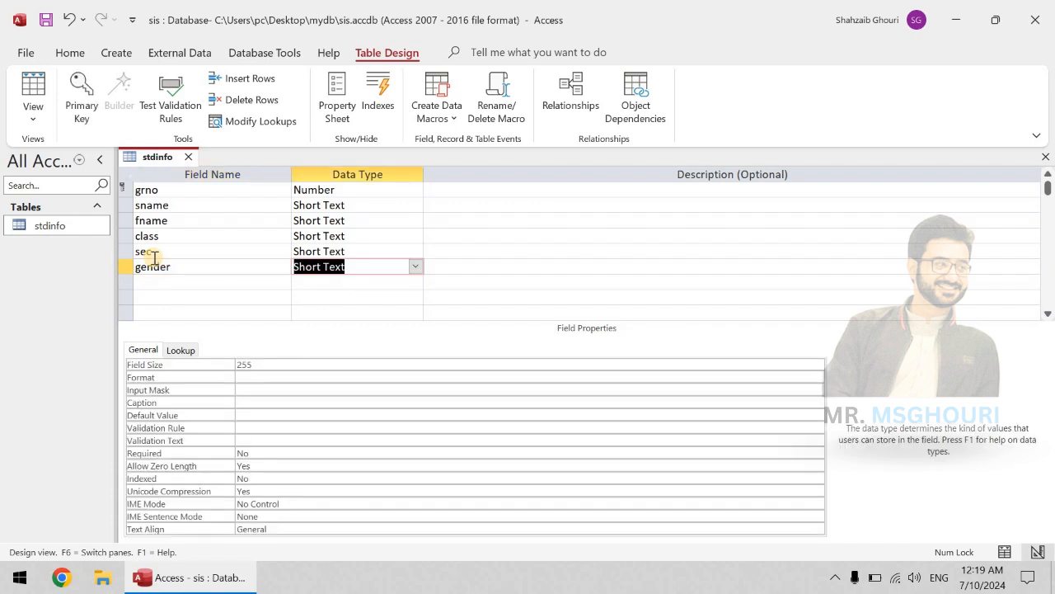
{"action": "left_click", "coordinate": [177, 365]}
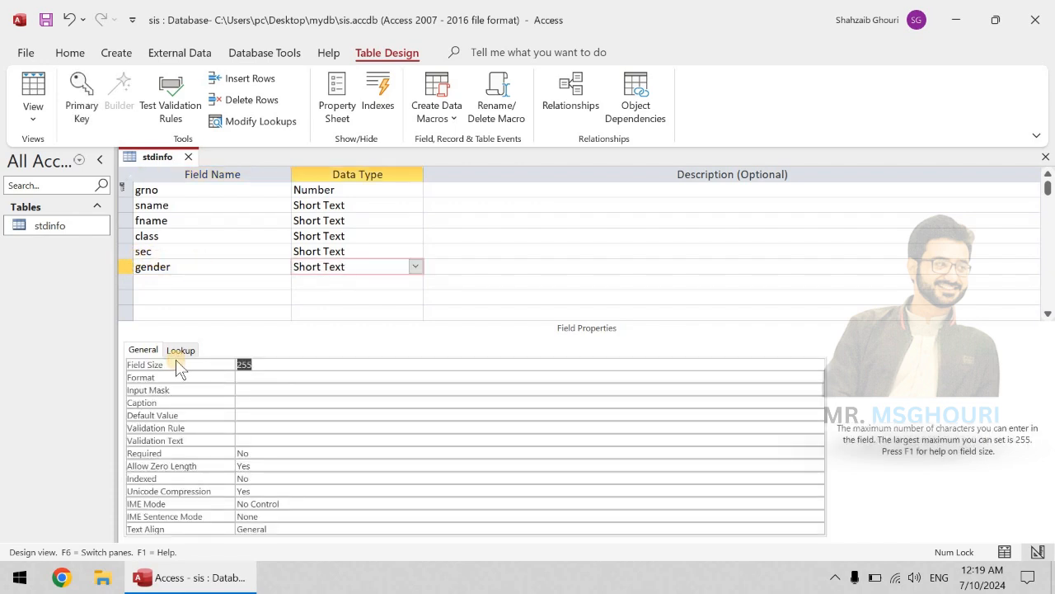
{"action": "type", "text": "1"}
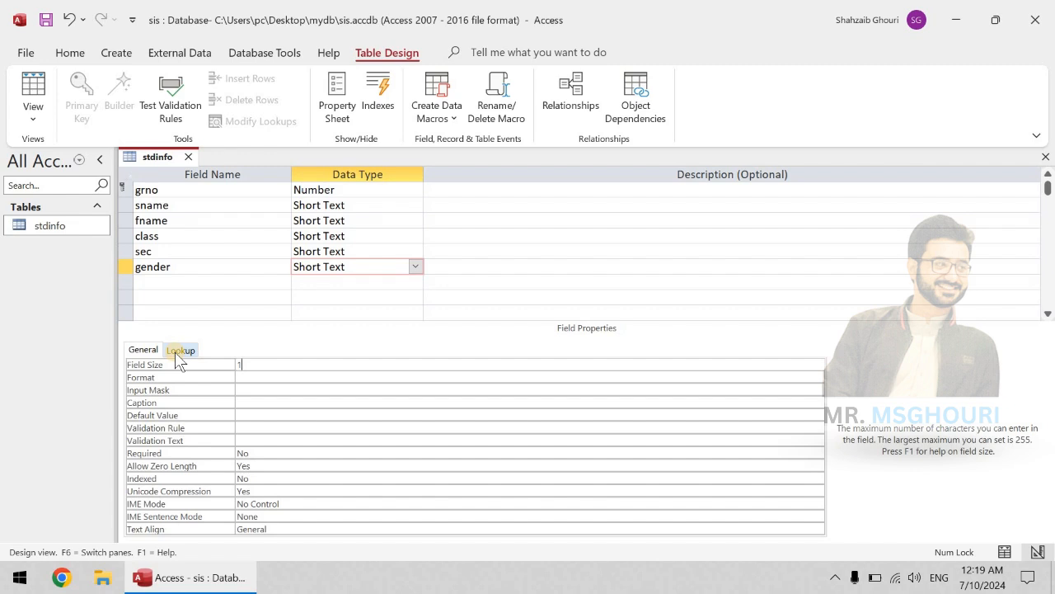
{"action": "left_click", "coordinate": [1045, 155]}
{"action": "left_click", "coordinate": [475, 336]}
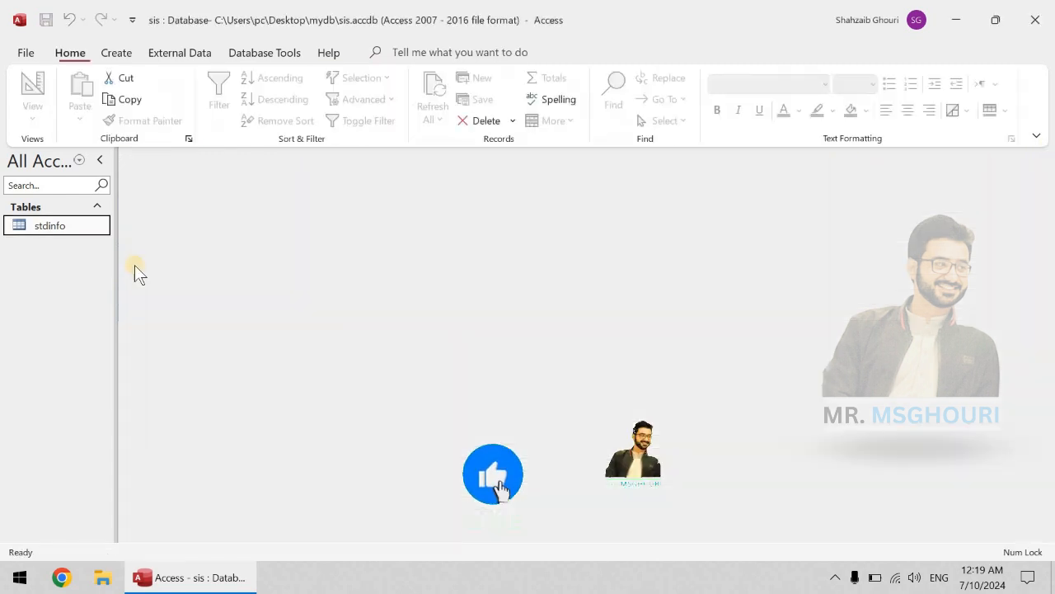
Step: Open the stdinfo table's datasheet and set the first record's gender to M
{"action": "double_click", "coordinate": [61, 231]}
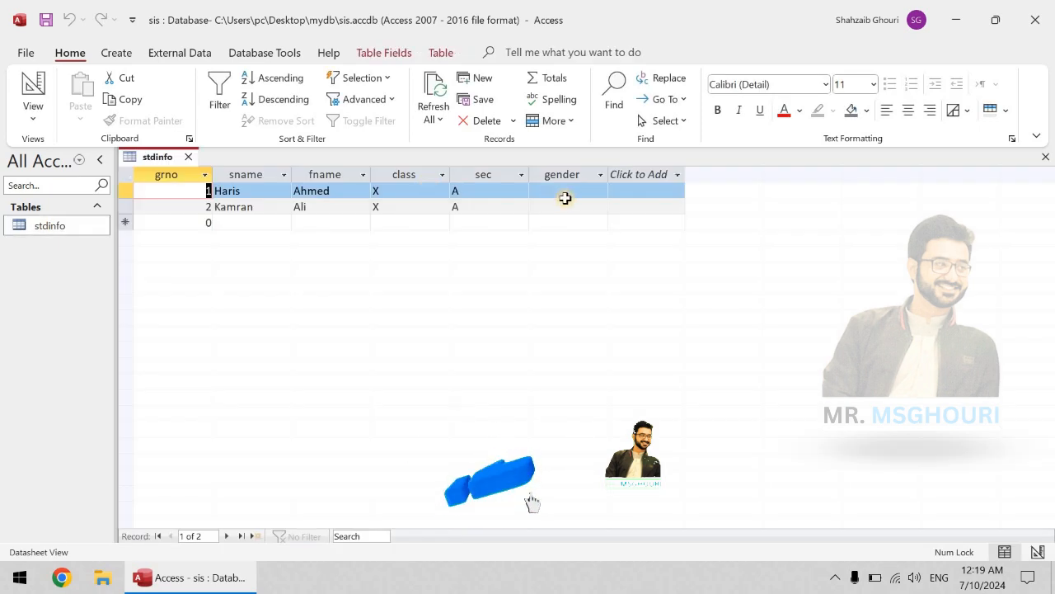
{"action": "left_click", "coordinate": [587, 192]}
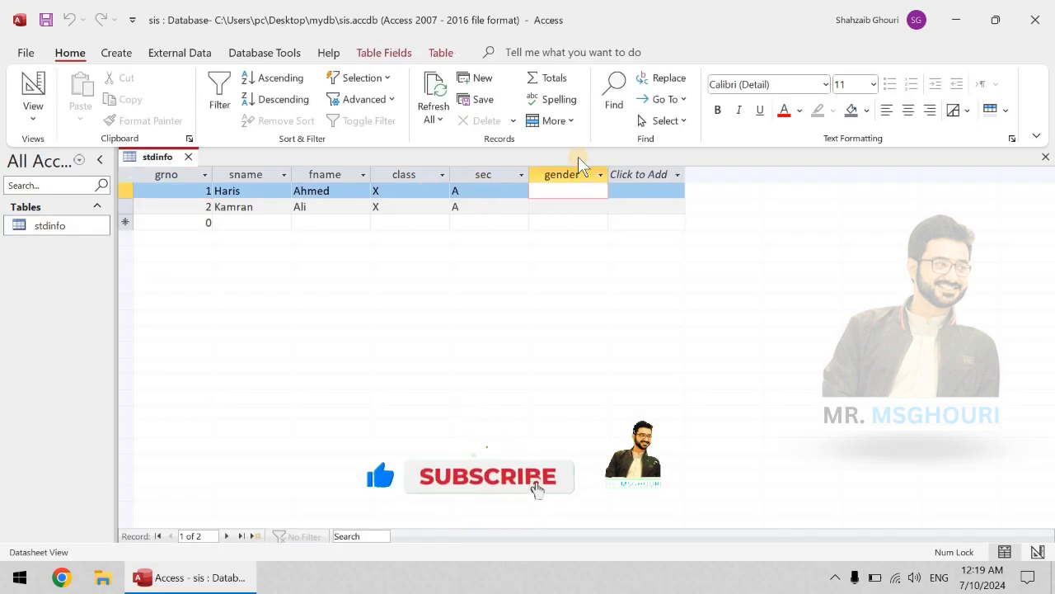
{"action": "type", "text": "M"}
Step: Set the second record's gender to F and save the record
{"action": "key", "text": "Tab"}
{"action": "key", "text": "Tab"}
{"action": "key", "text": "Tab"}
{"action": "key", "text": "Tab"}
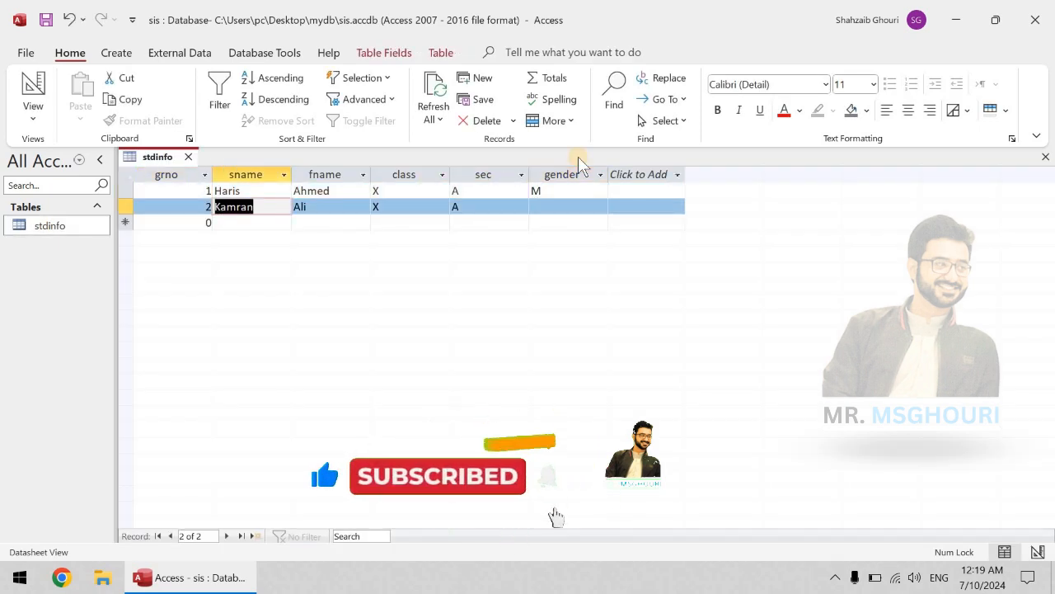
{"action": "key", "text": "Tab"}
{"action": "key", "text": "Tab"}
{"action": "key", "text": "Tab"}
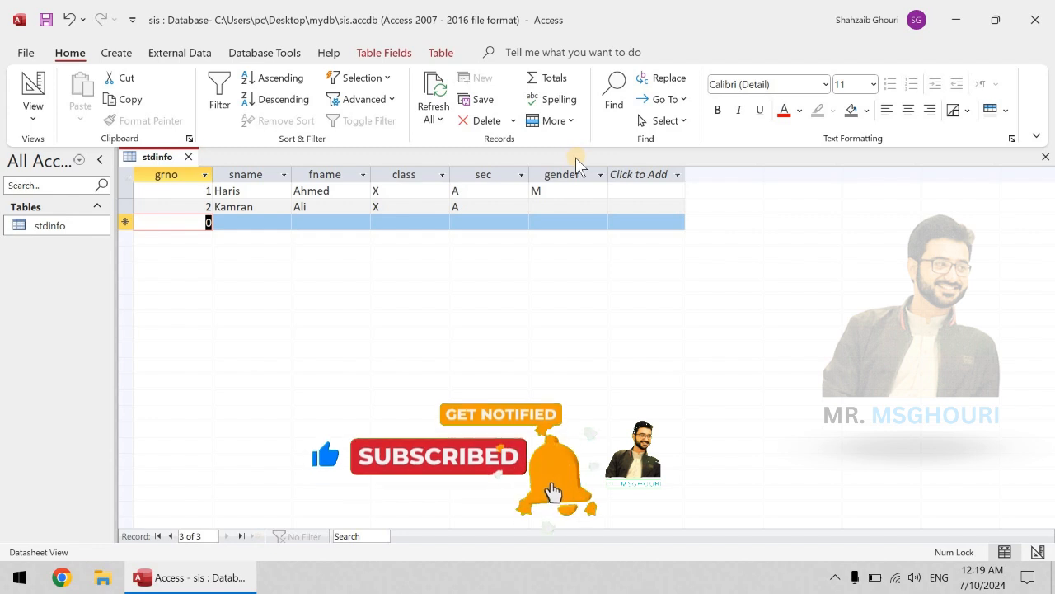
{"action": "left_click", "coordinate": [590, 210]}
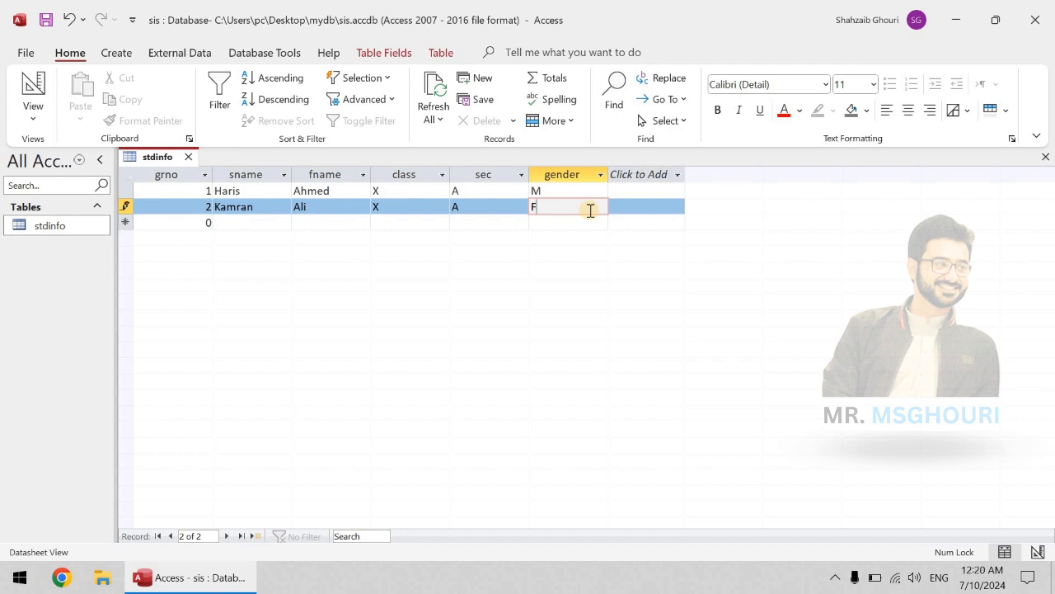
{"action": "key", "text": "ctrl+s"}
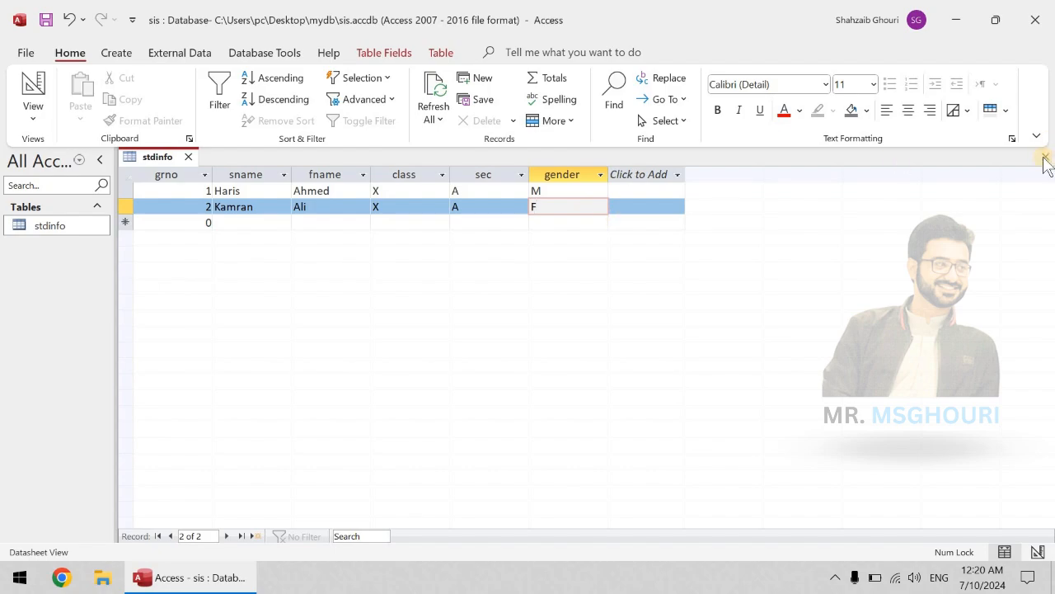